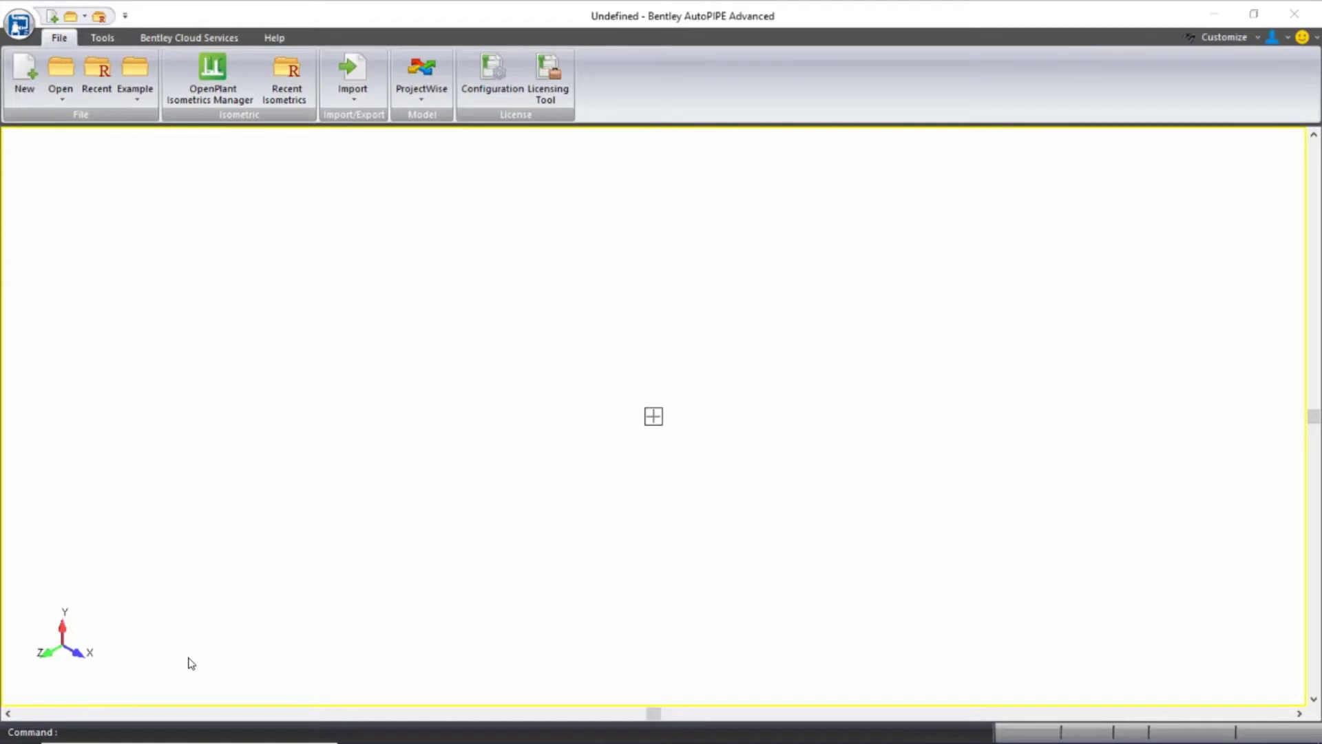
- Check the vessel-modeling workbook page, then come back to AutoPIPE
key(alt+Tab)
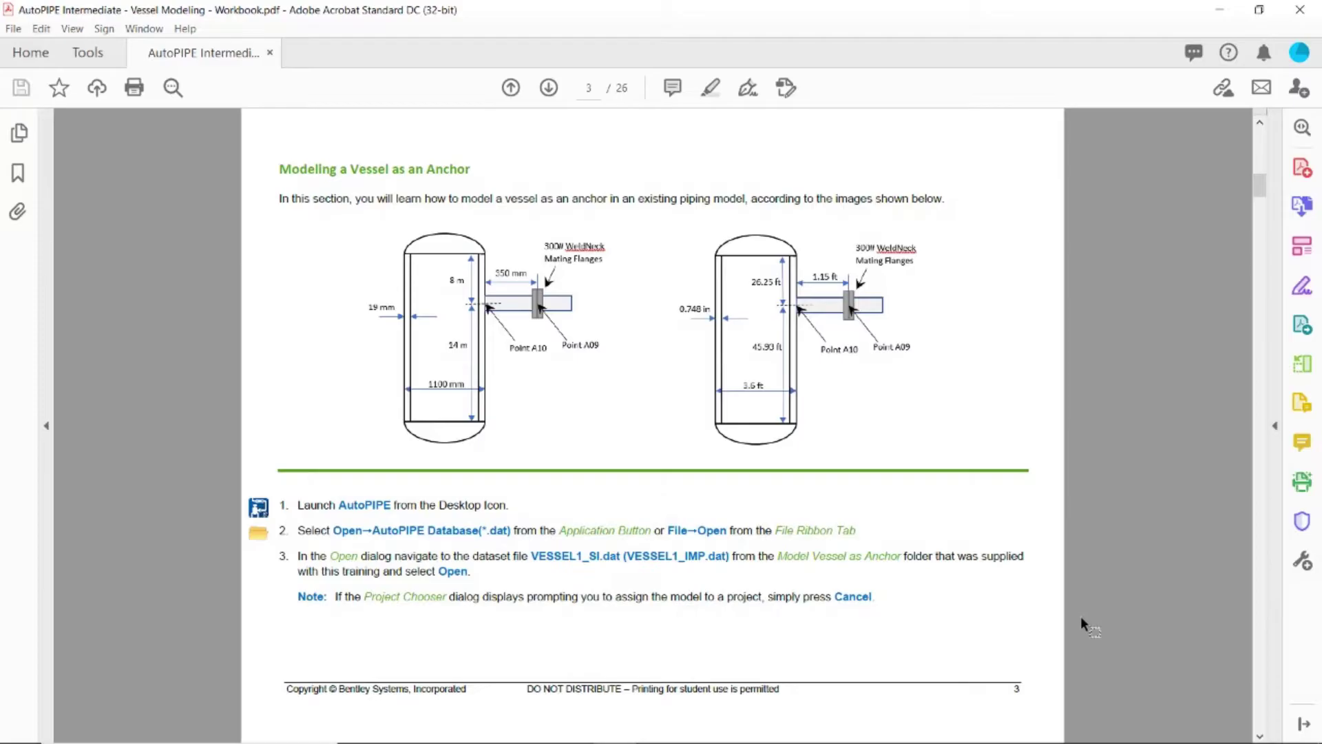
key(alt+Tab)
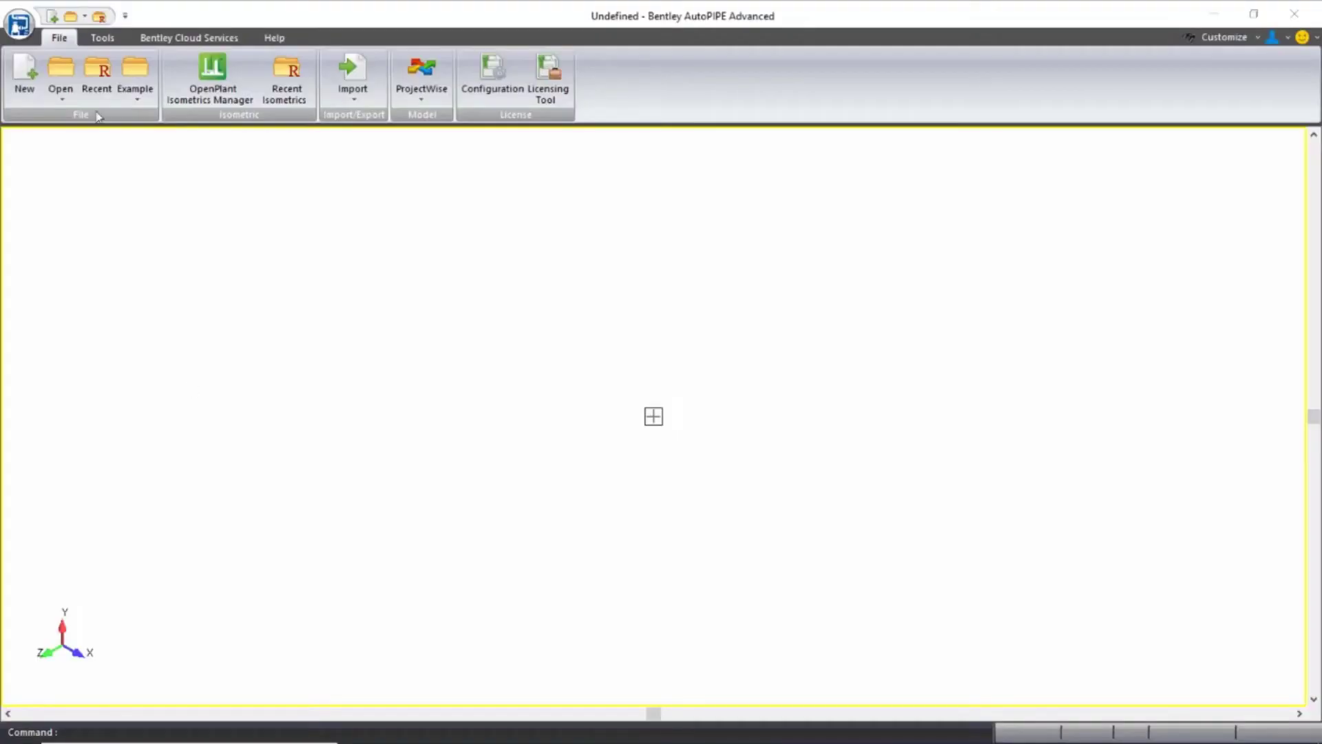
- Open VESSEL1_IMP.DAT from Dataset > Model Vessel as Anchor > Version 12
click(61, 67)
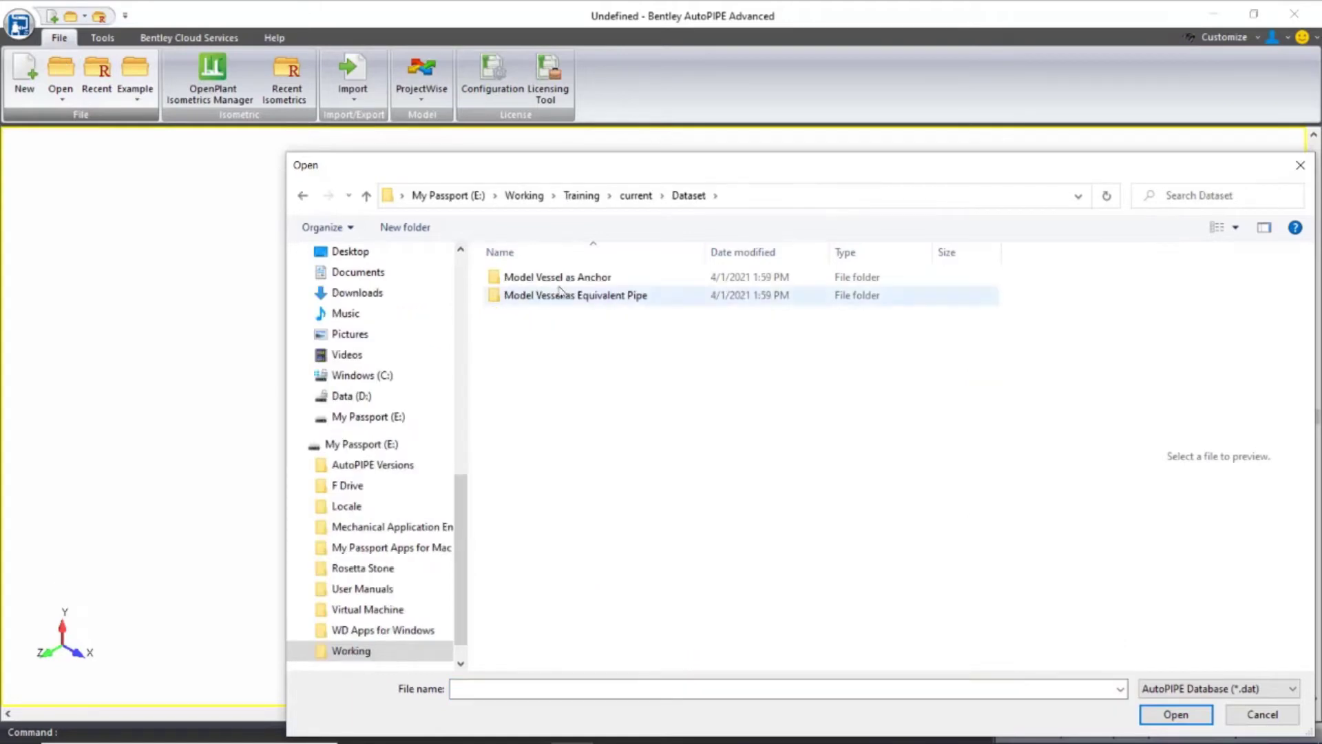
double_click(563, 278)
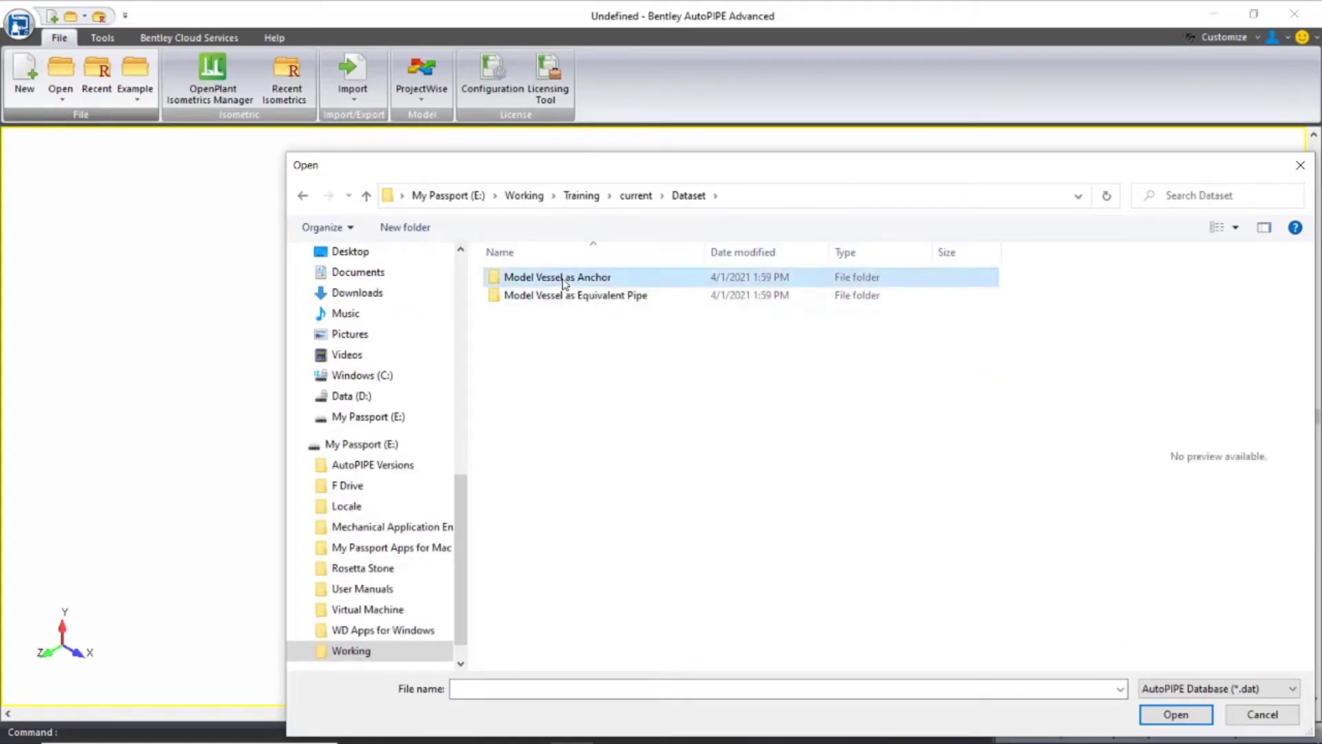
double_click(529, 314)
click(549, 282)
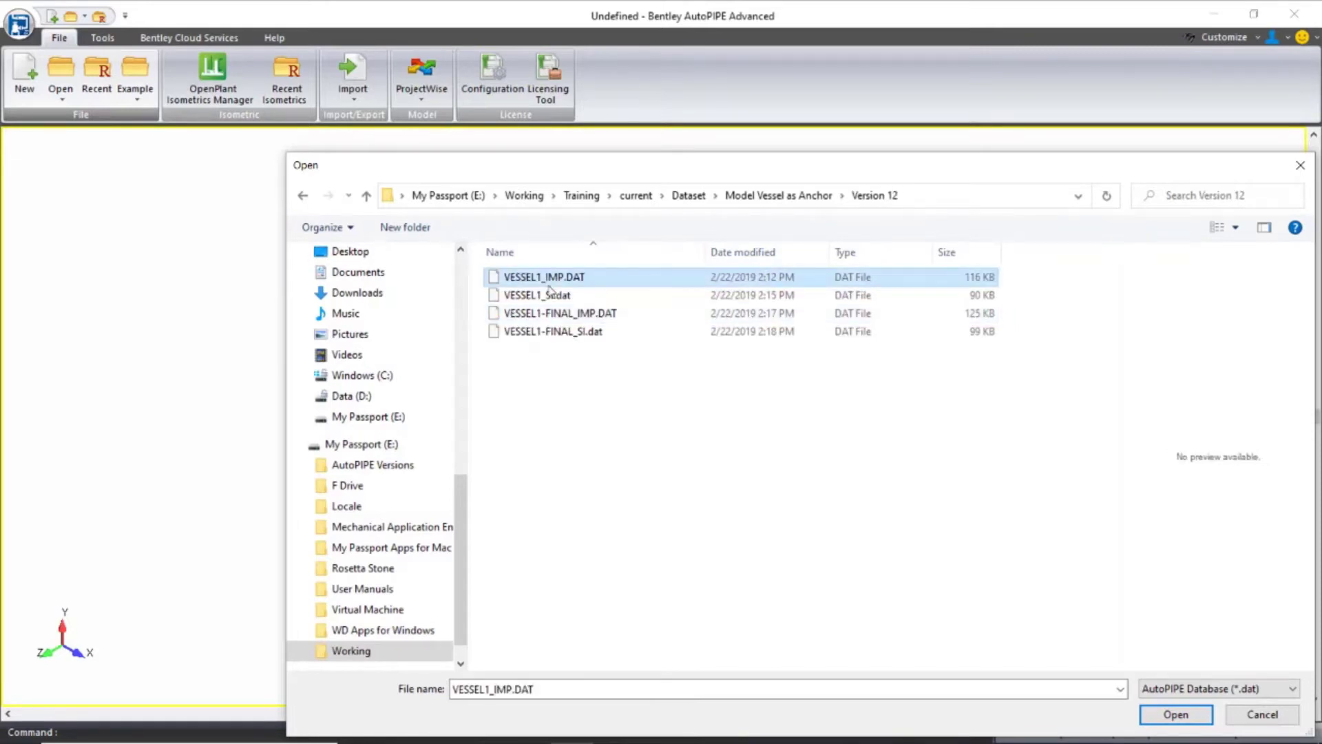
double_click(549, 278)
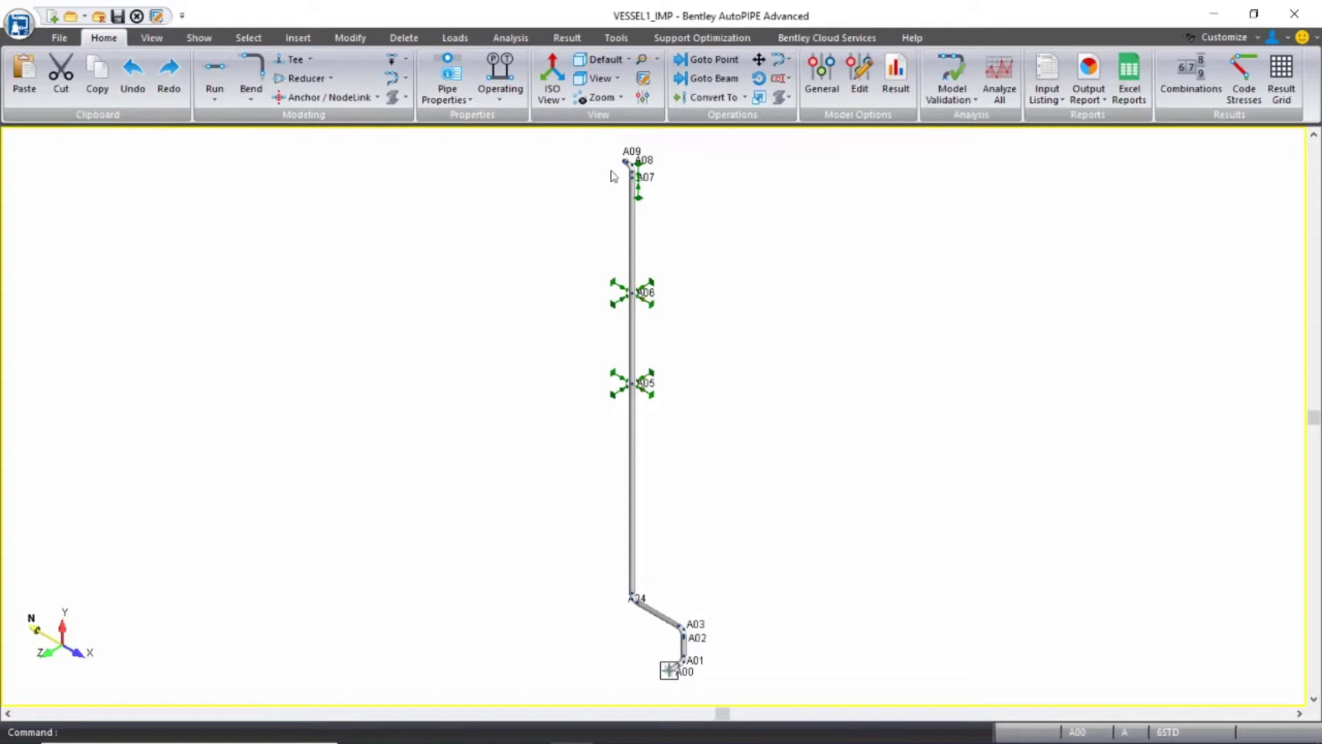
- Zoom in on the top end of the pipe around A08 and A09, then exit pan-zoom mode
scroll(623, 149, up, 3)
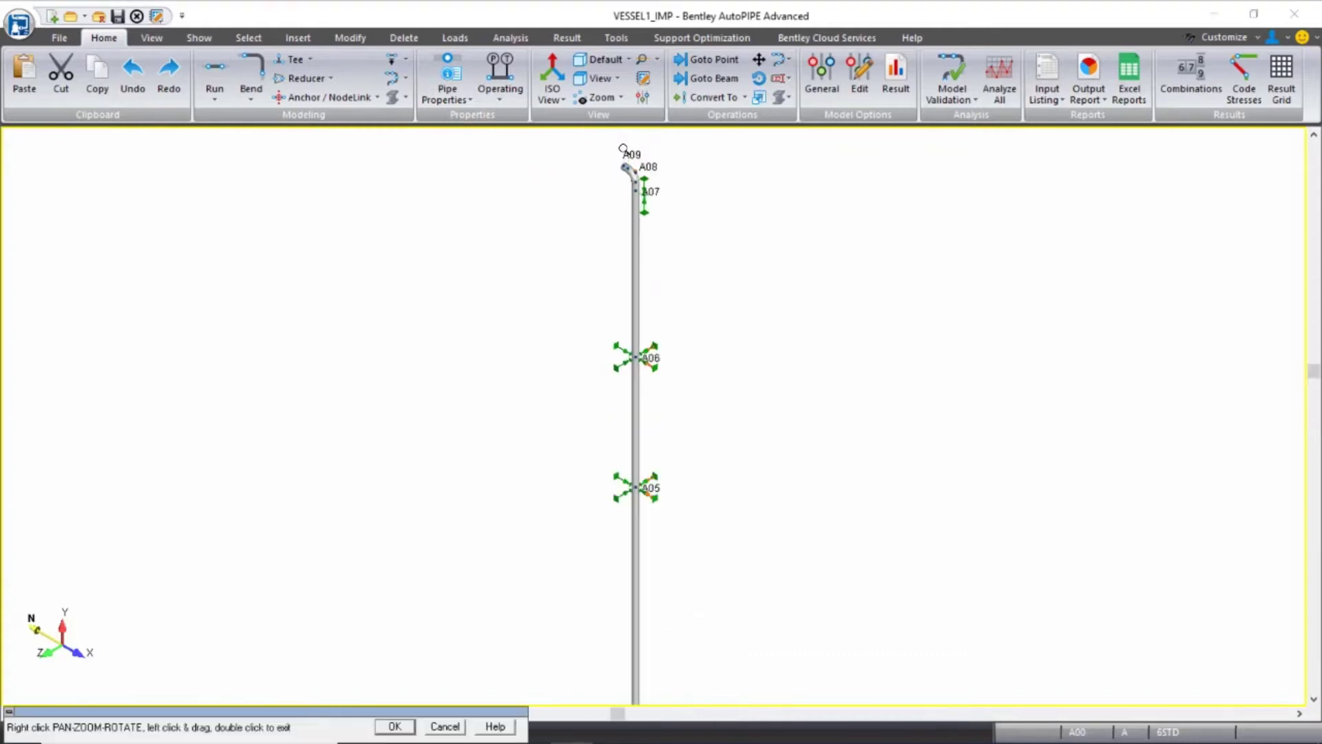
scroll(624, 148, up, 4)
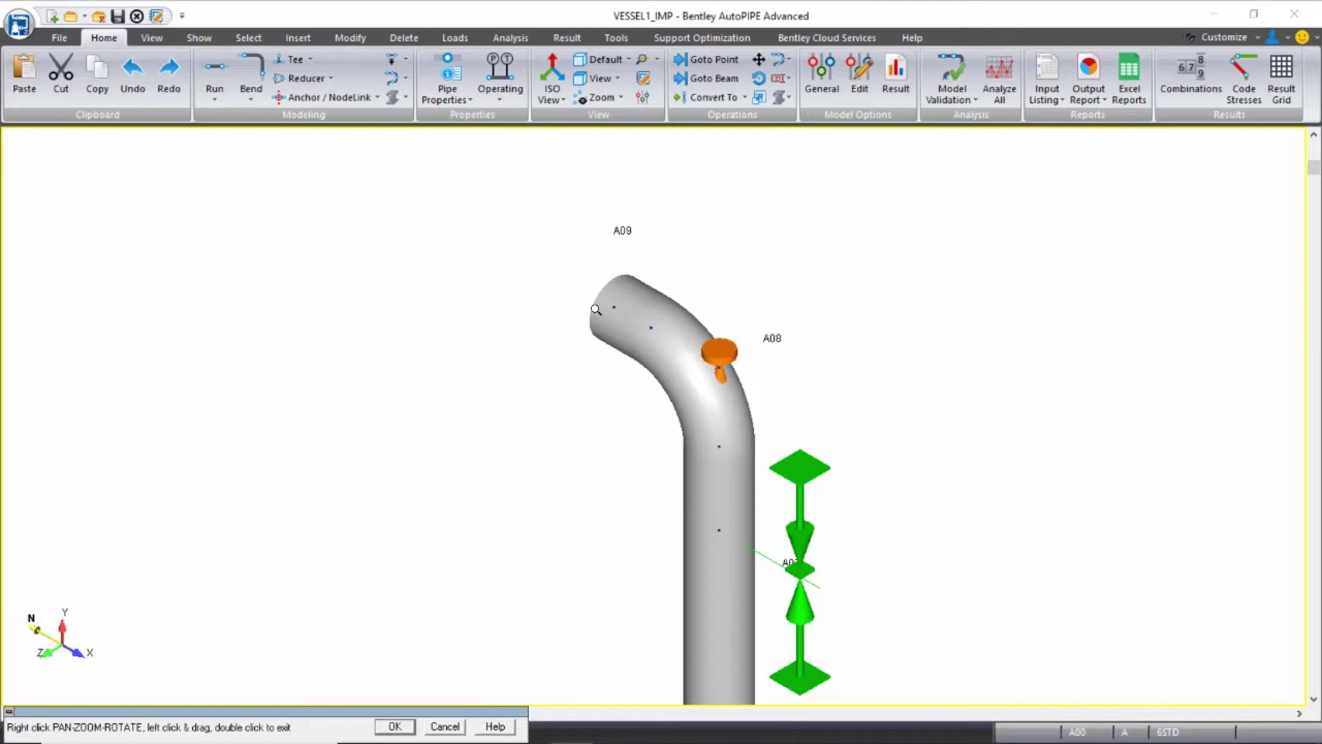
double_click(596, 309)
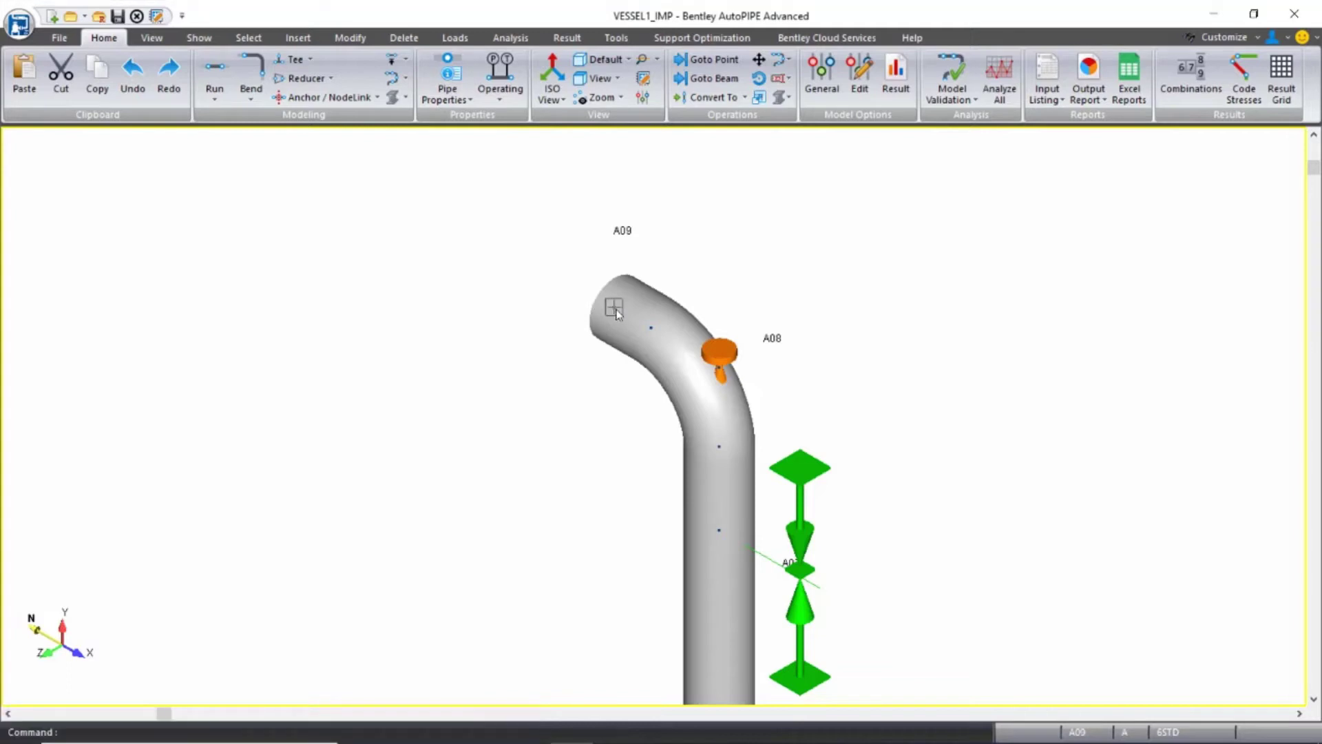
- Insert a WELDNECK flange rated 300, with a mating flange, at A09
click(296, 39)
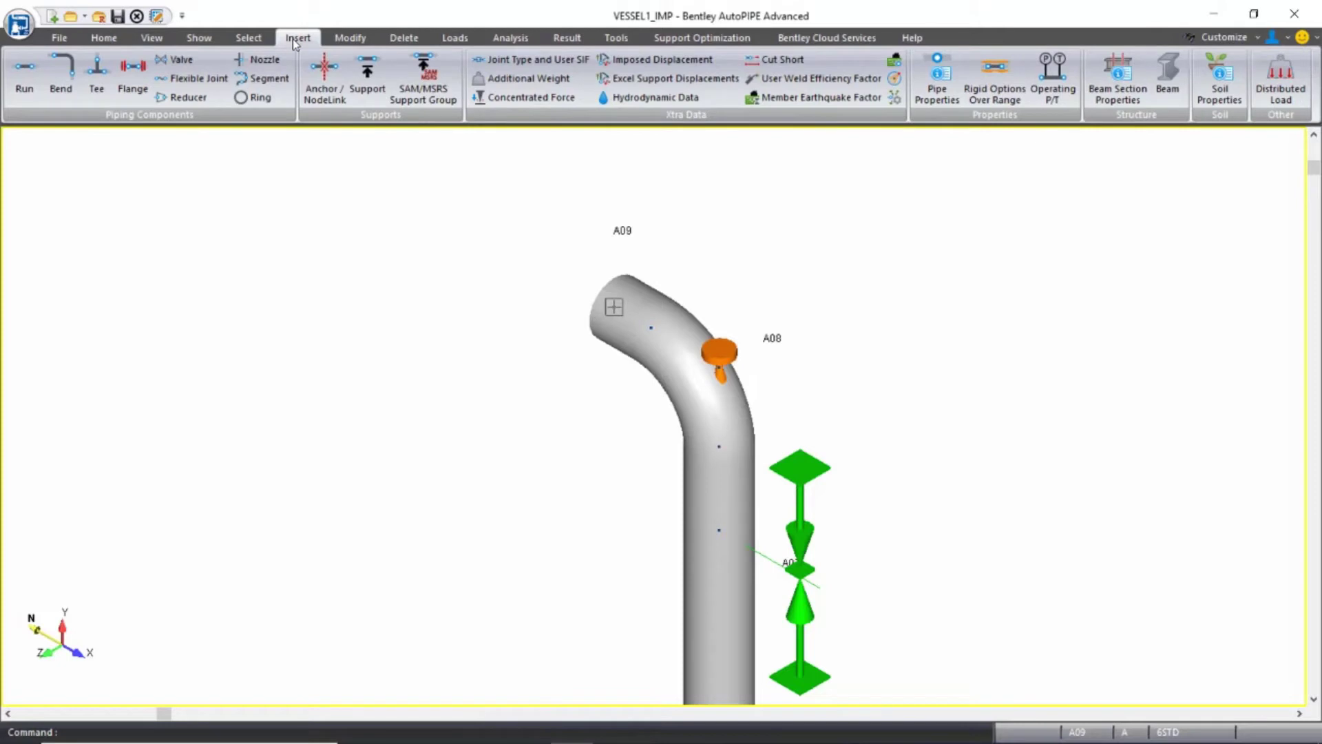
click(138, 88)
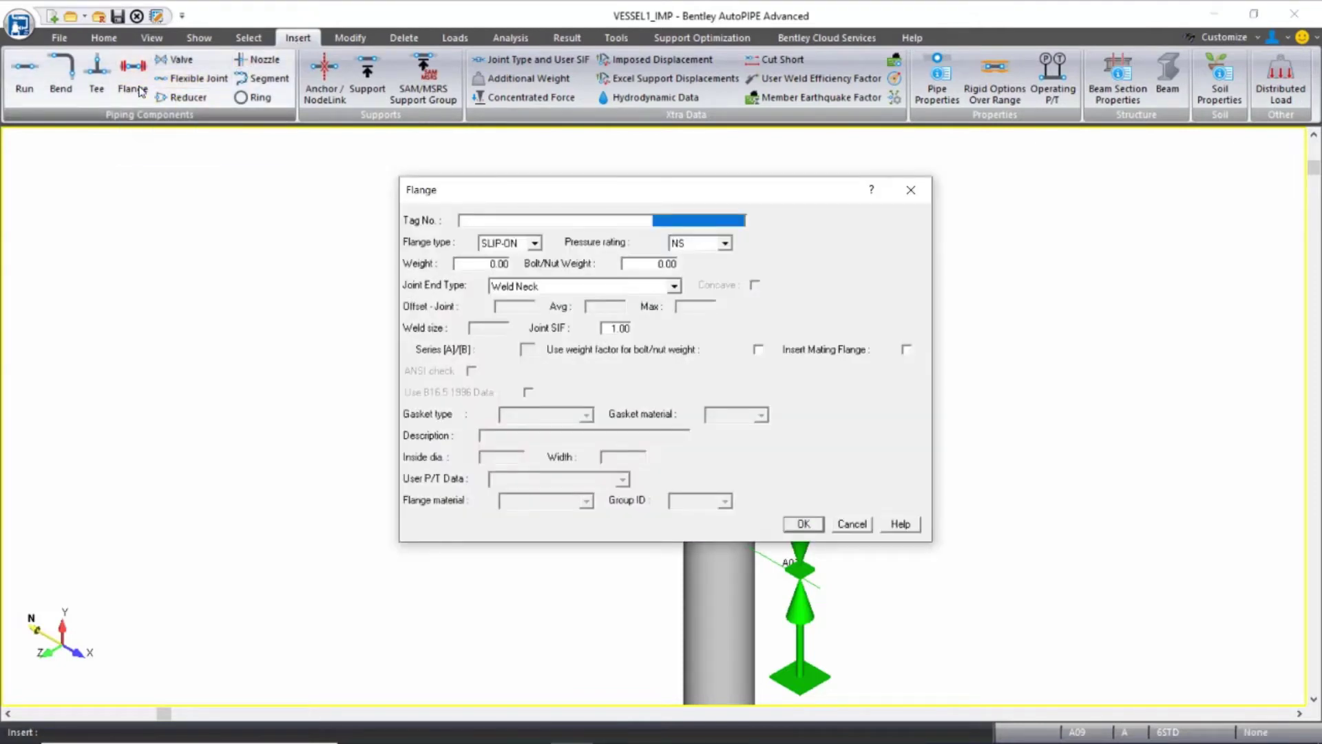
click(534, 243)
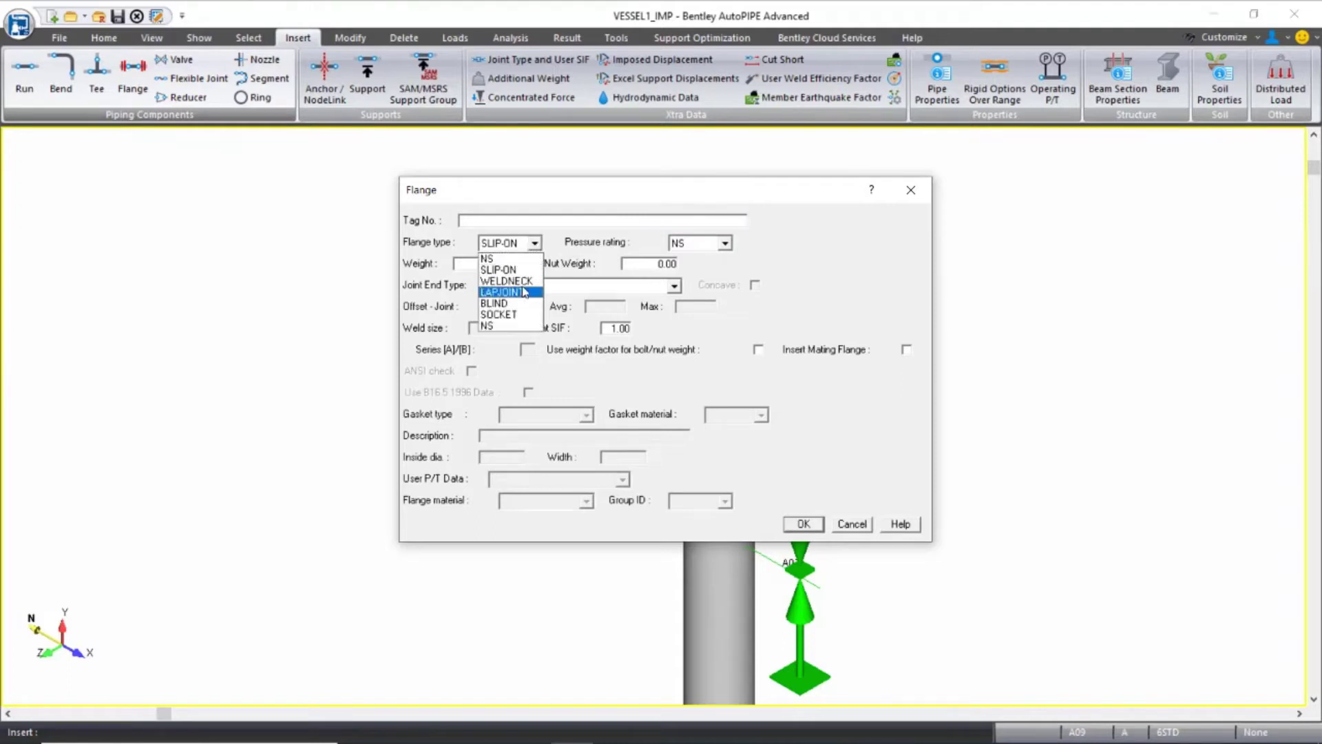
click(522, 281)
click(689, 245)
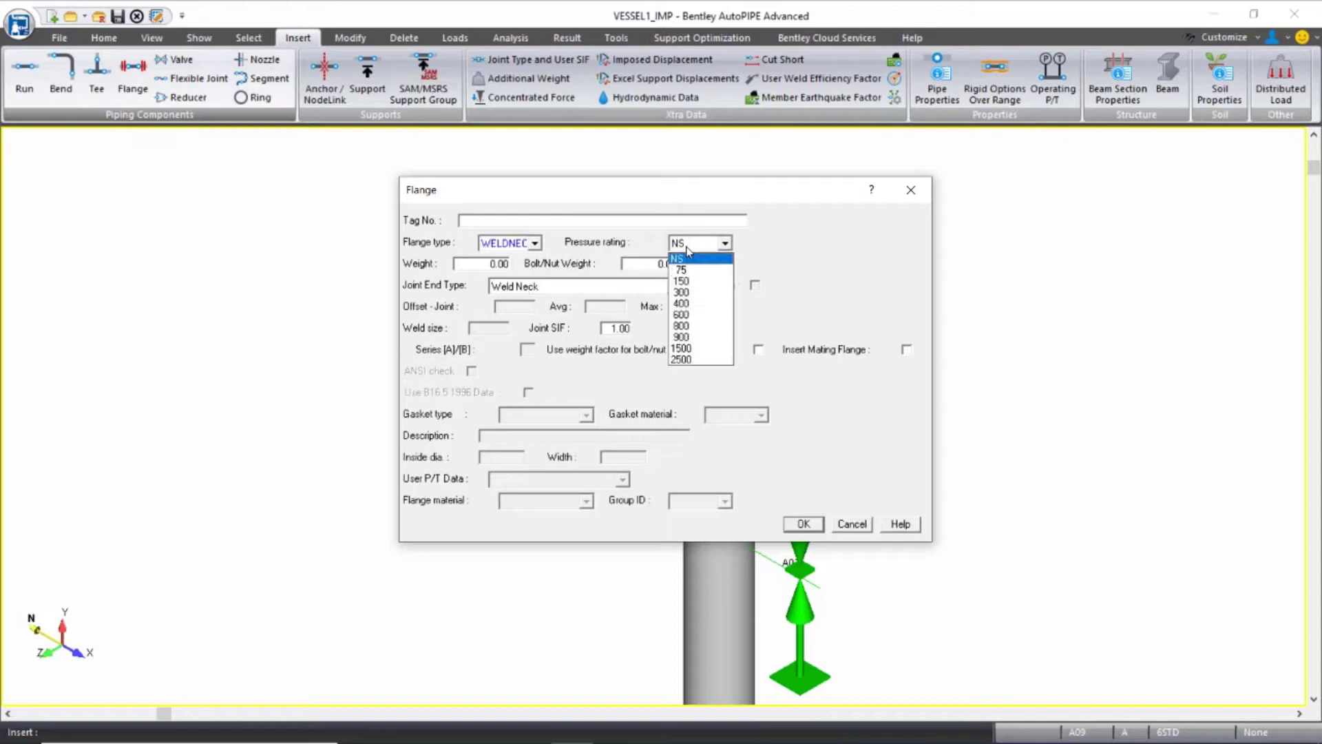
click(682, 292)
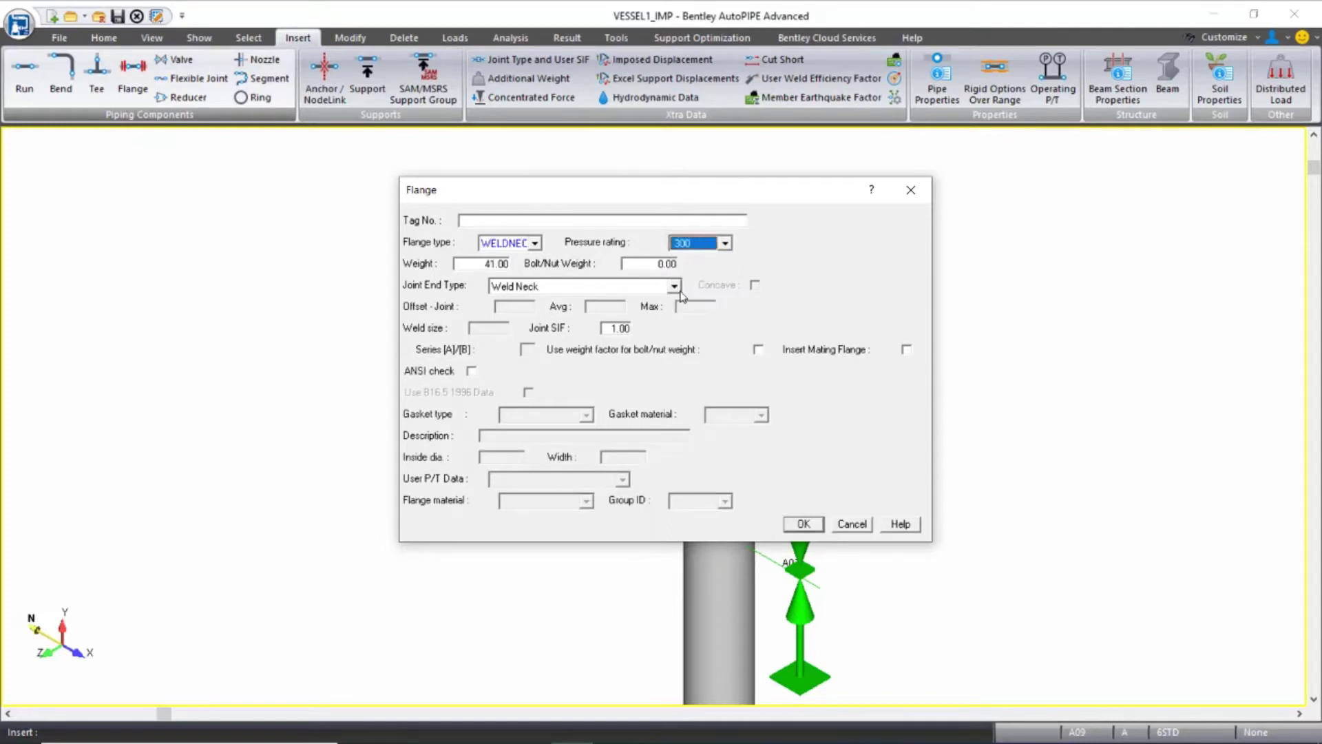
click(906, 350)
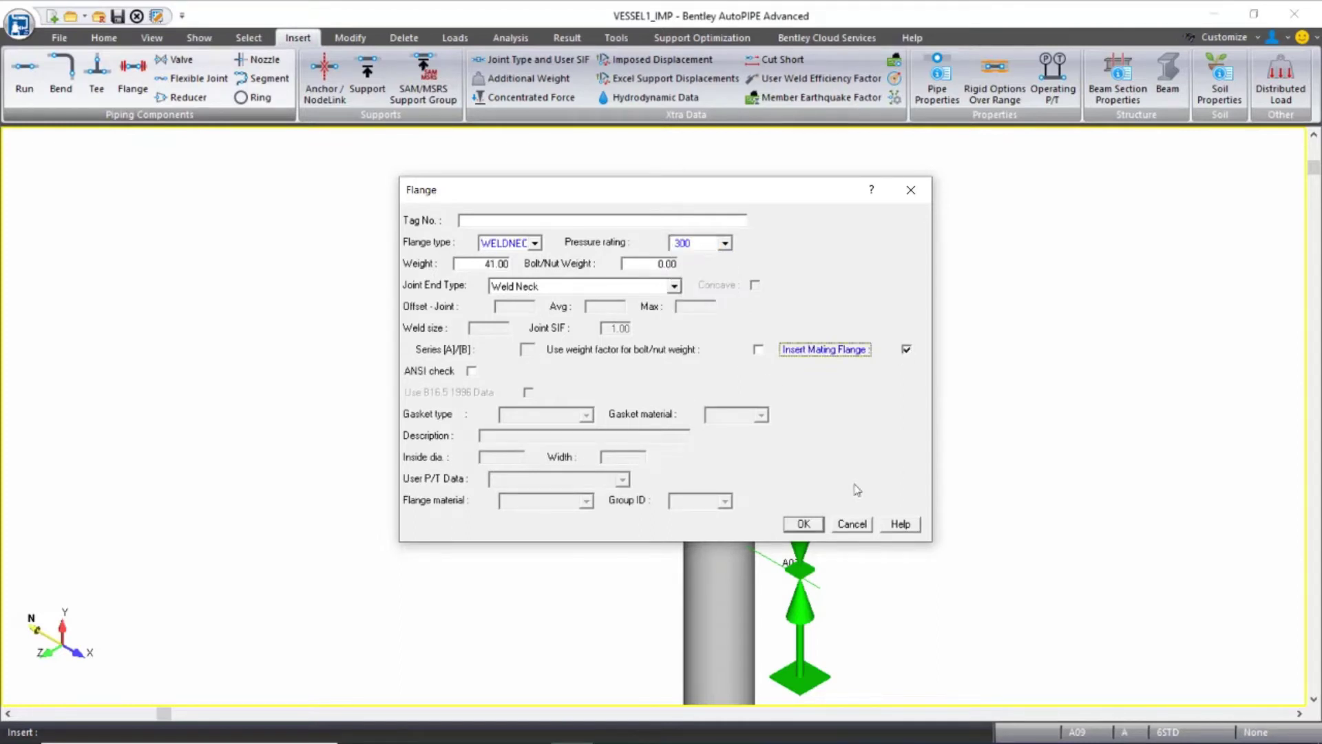
click(803, 524)
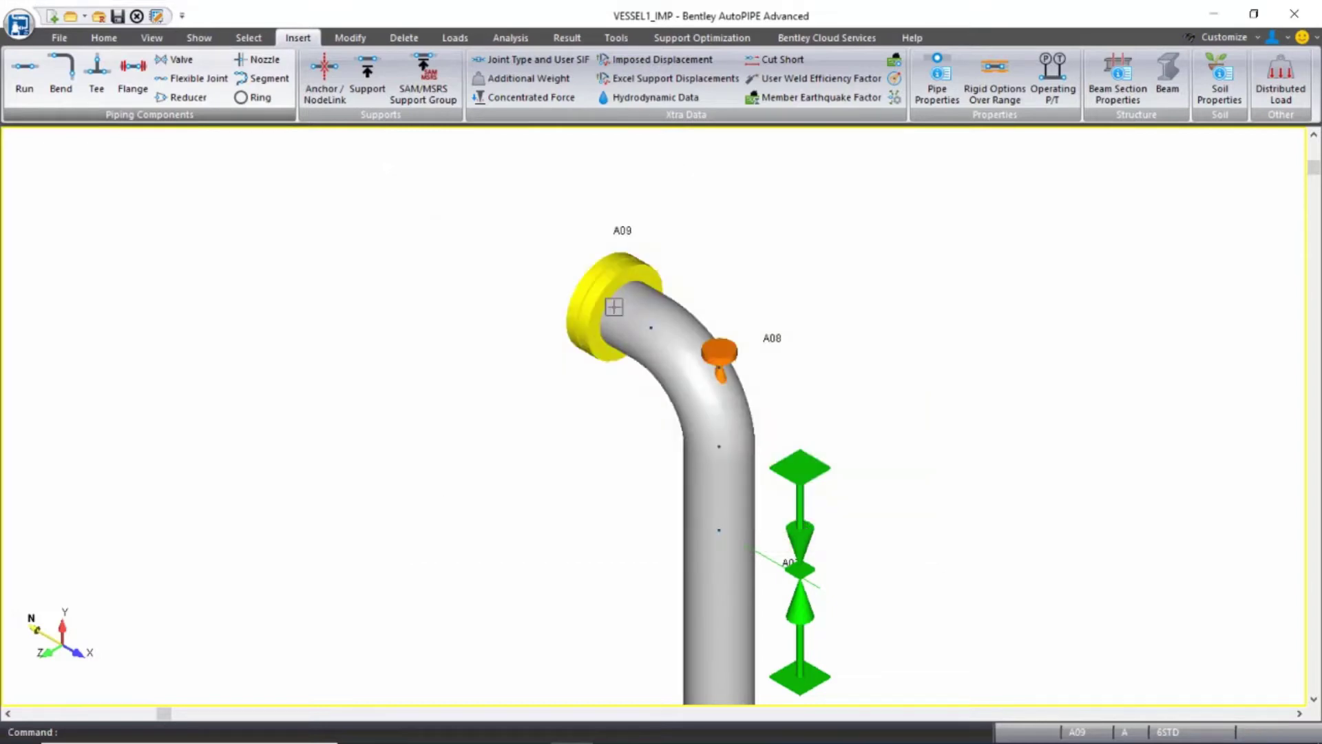
- Add run point A10 extending 1.15 ft beyond A09
click(36, 80)
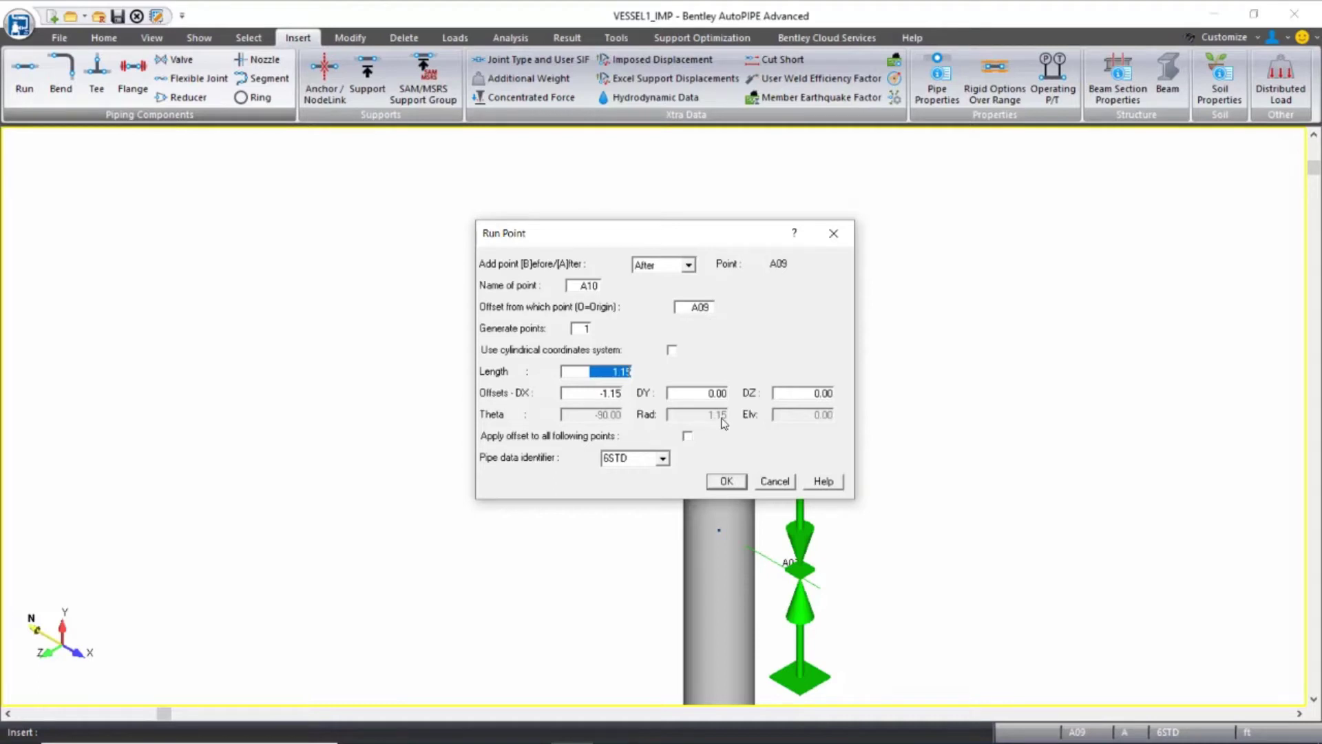
click(740, 485)
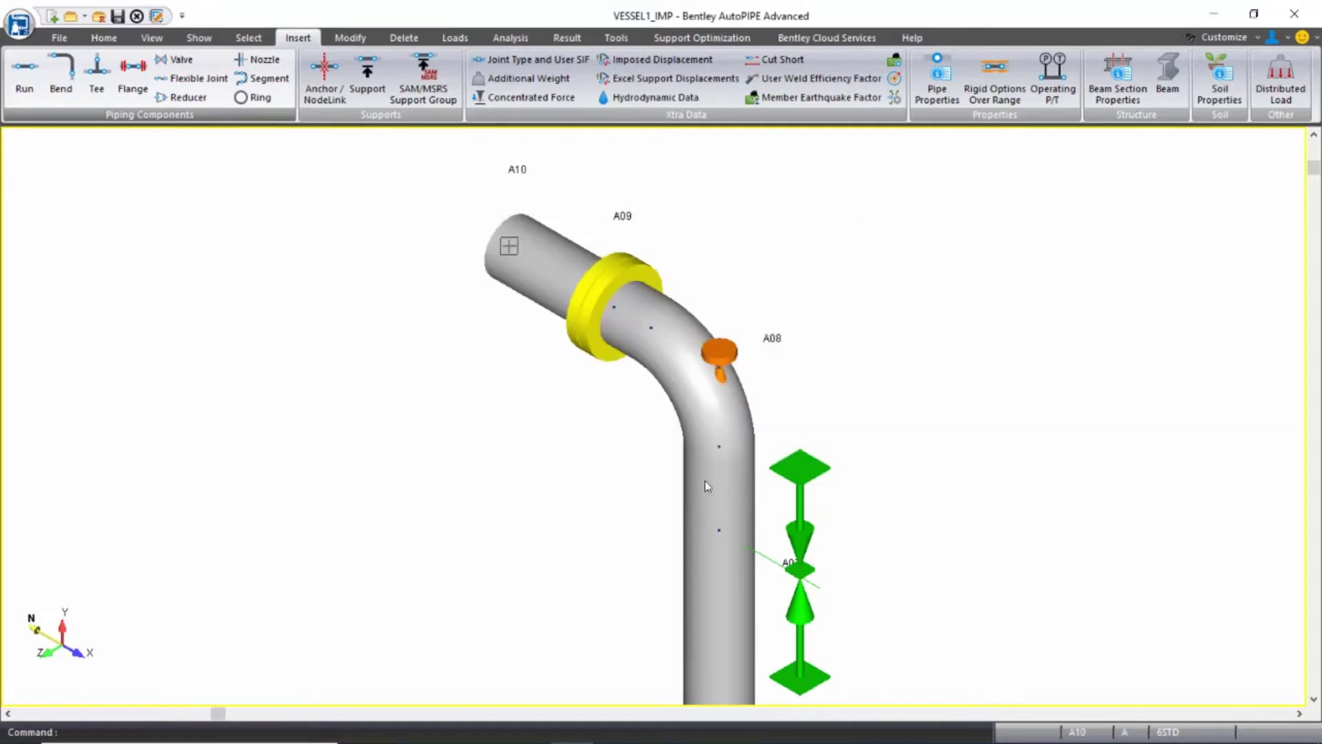
- Start a nozzle at A10 with length 0.06, vessel radius 1.8, thickness 0.75 and WRC 297 flexibility
click(272, 60)
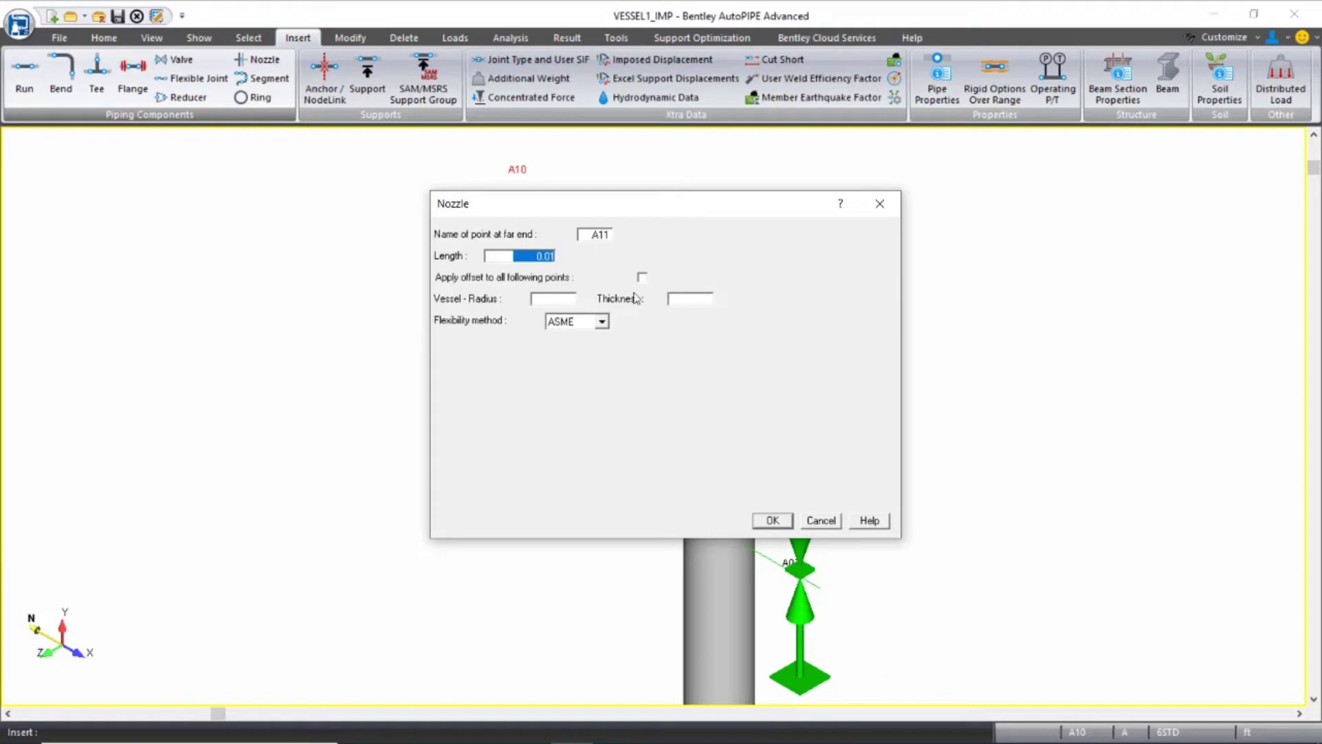
text(0.06)
text(1.8)
text(0.75)
key(Tab)
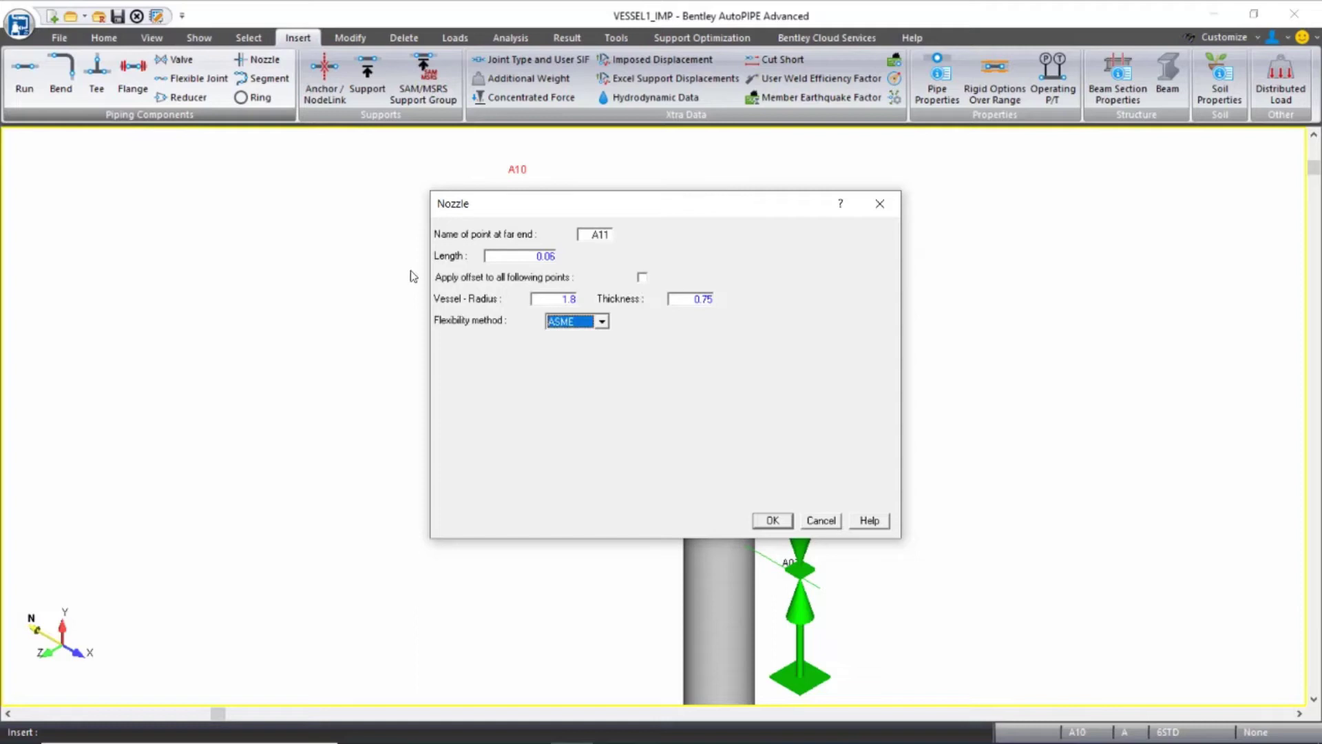
click(602, 321)
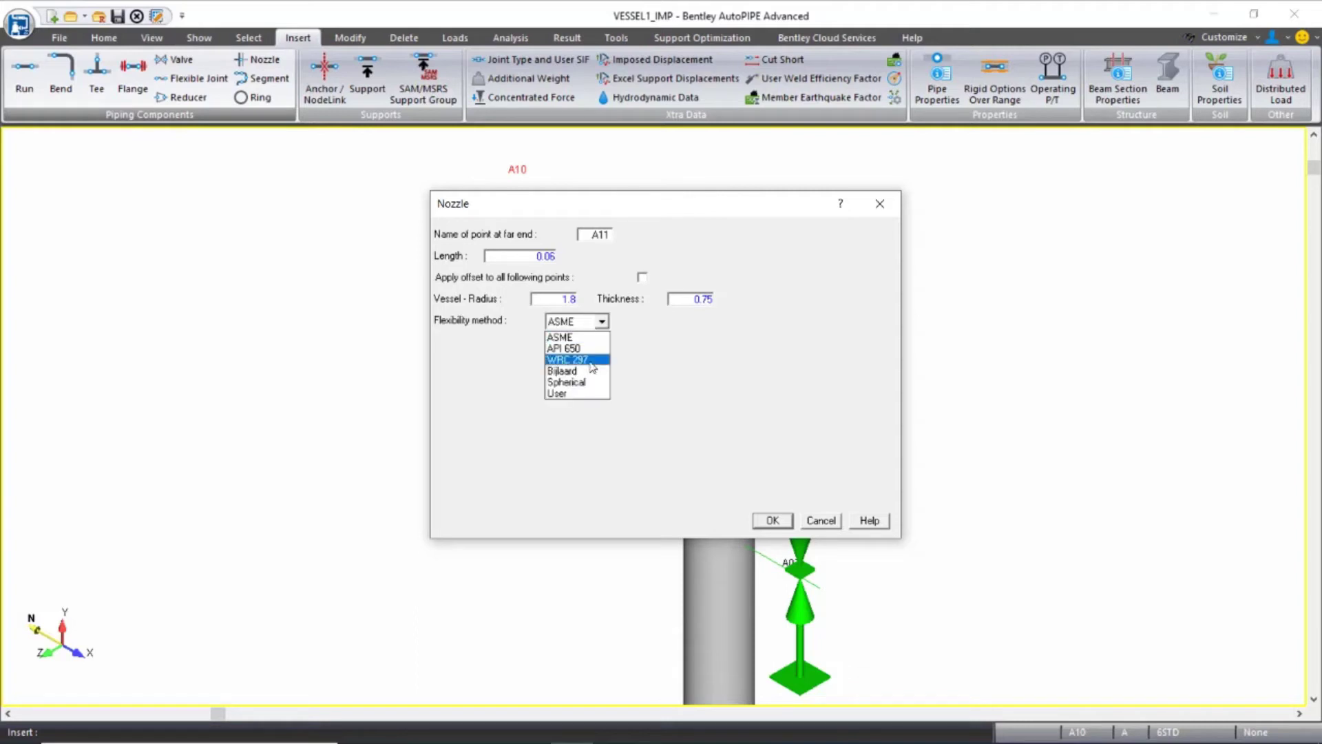
click(593, 367)
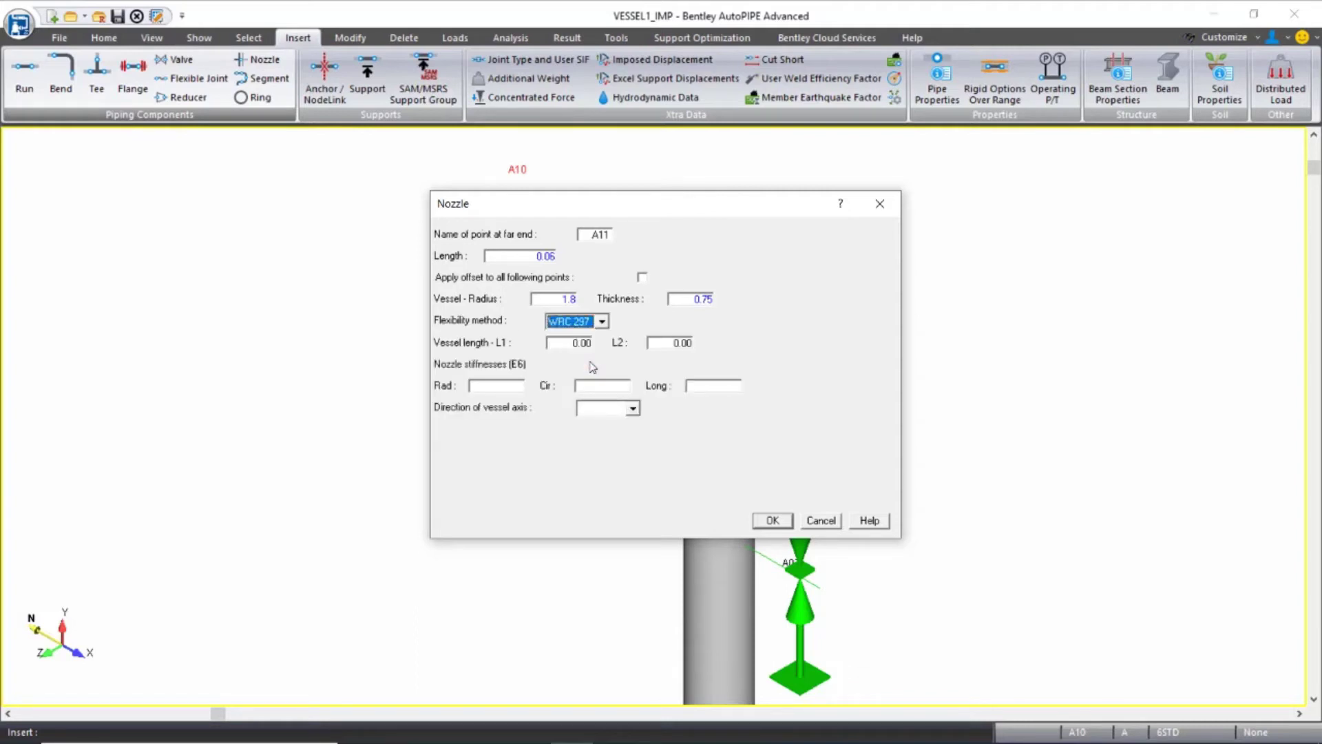
- Give the nozzle vessel lengths L1 26.25 and L2 45.93 along a Global Y axis and add it
key(Tab)
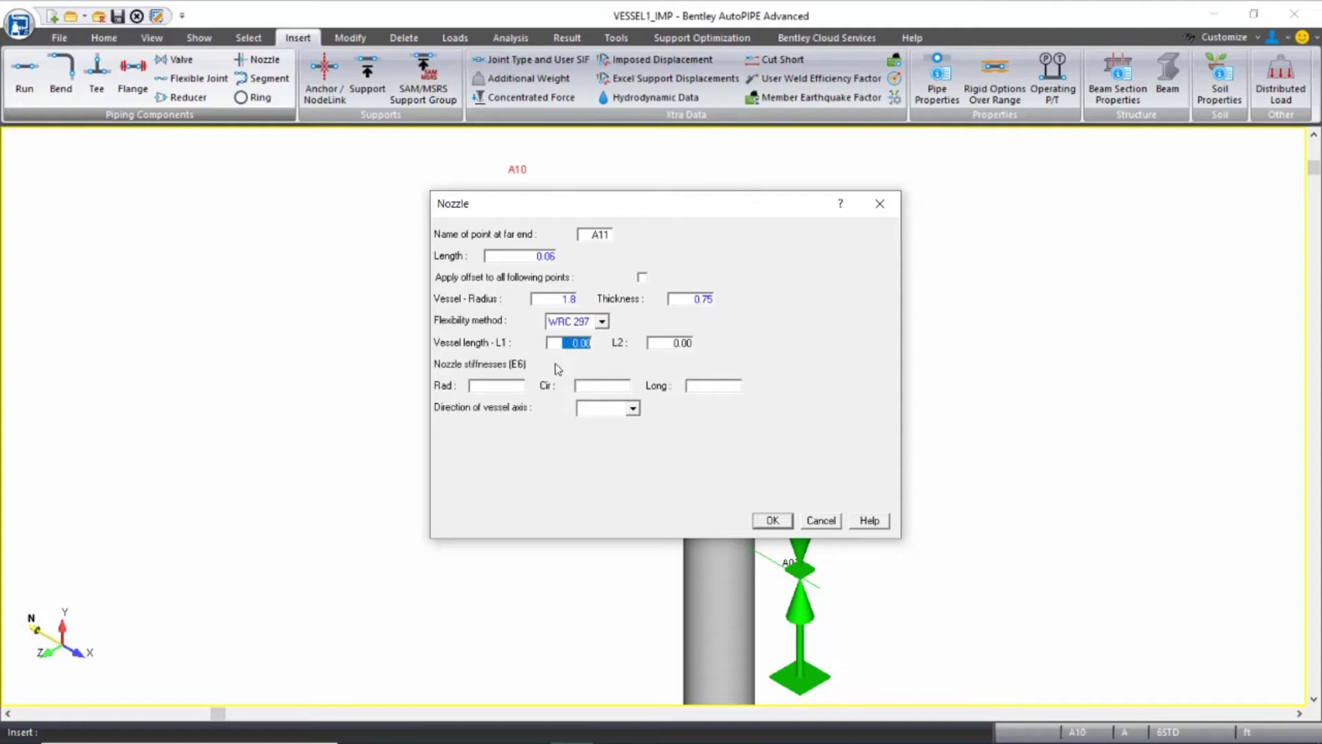
text(26.25)
key(Tab)
text(45.93)
key(Tab)
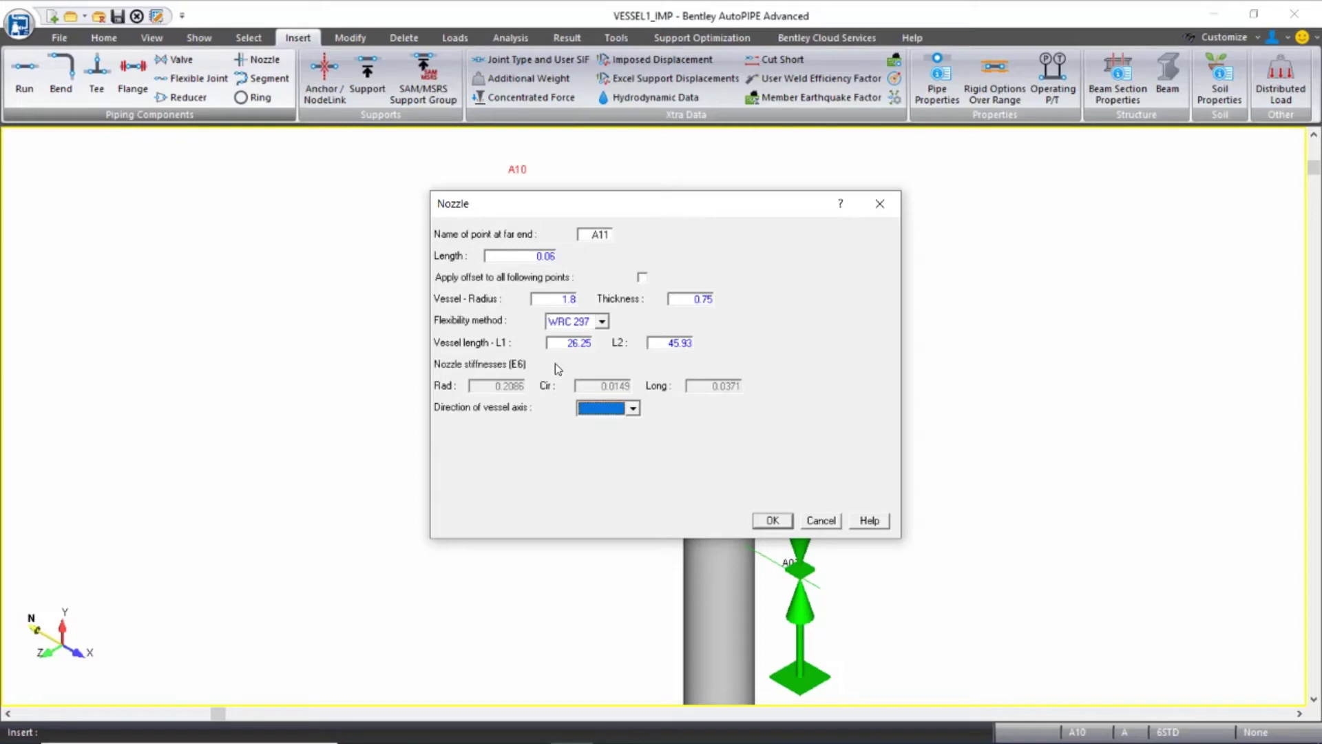
click(632, 408)
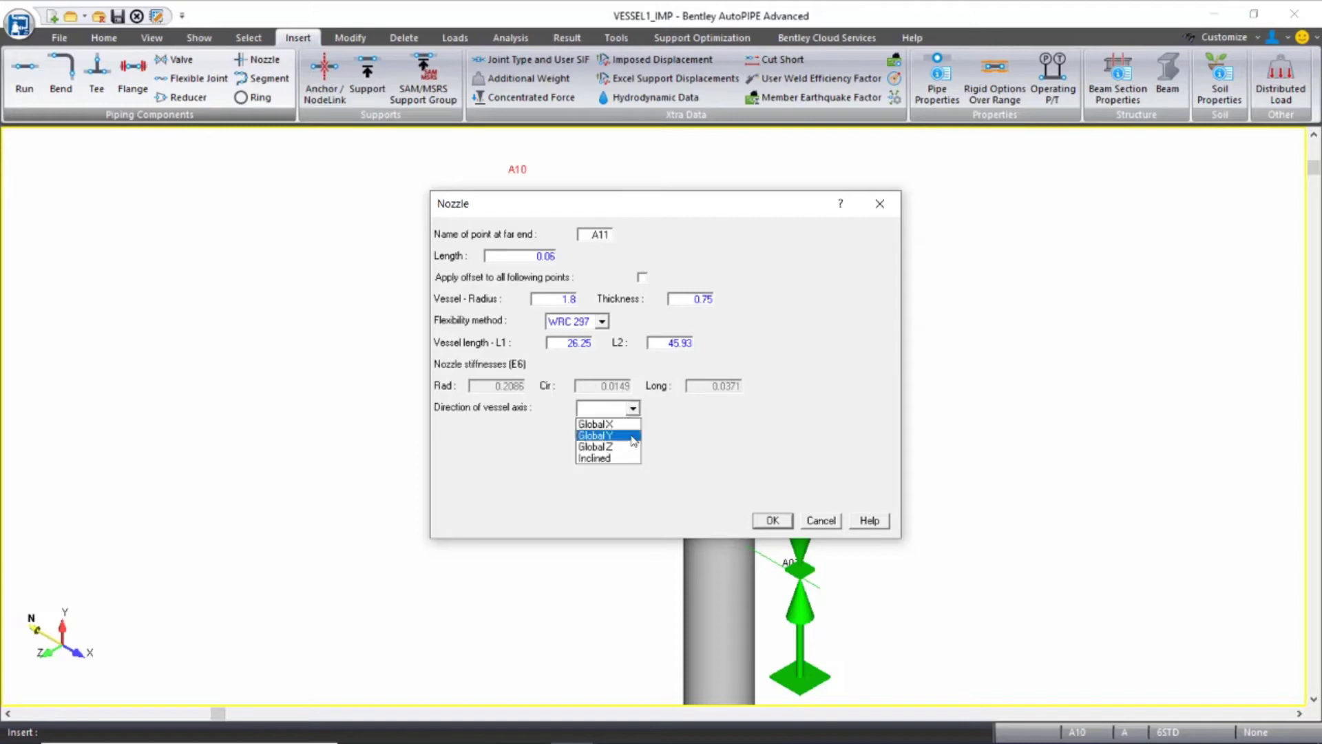
click(634, 435)
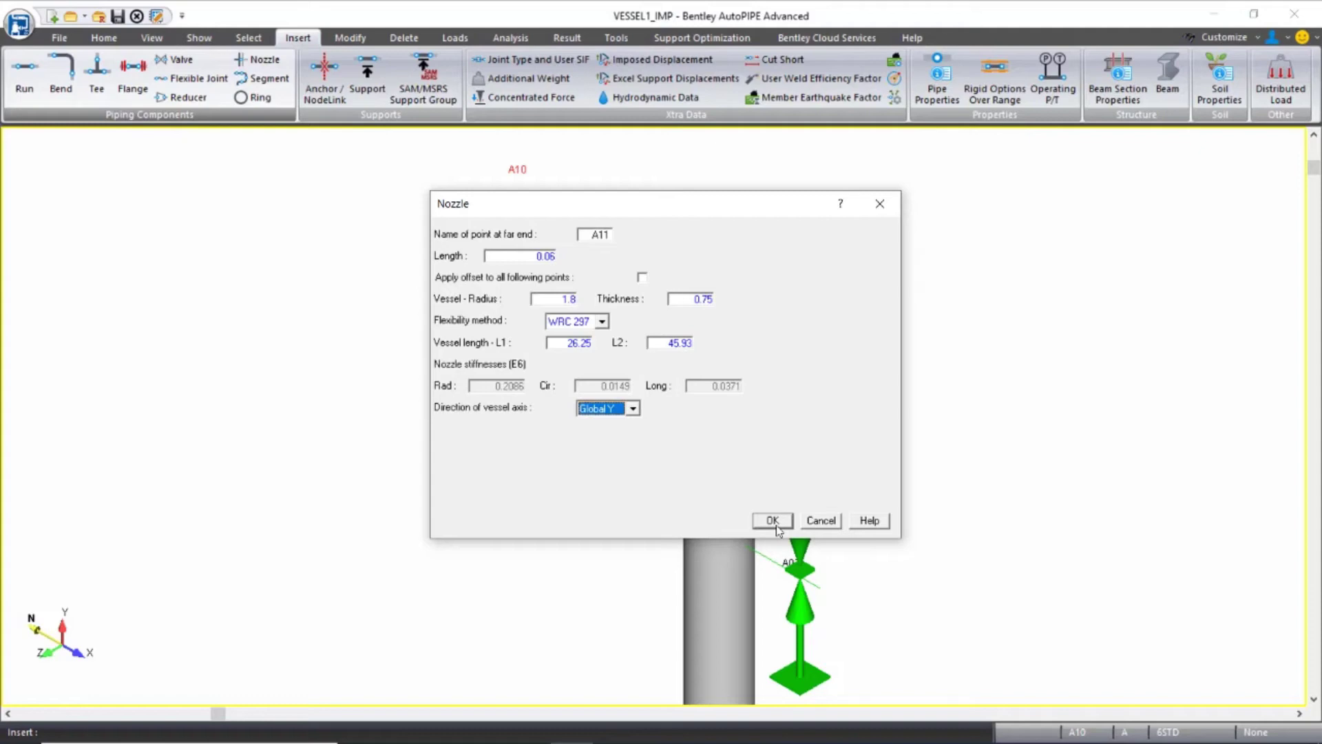
click(774, 525)
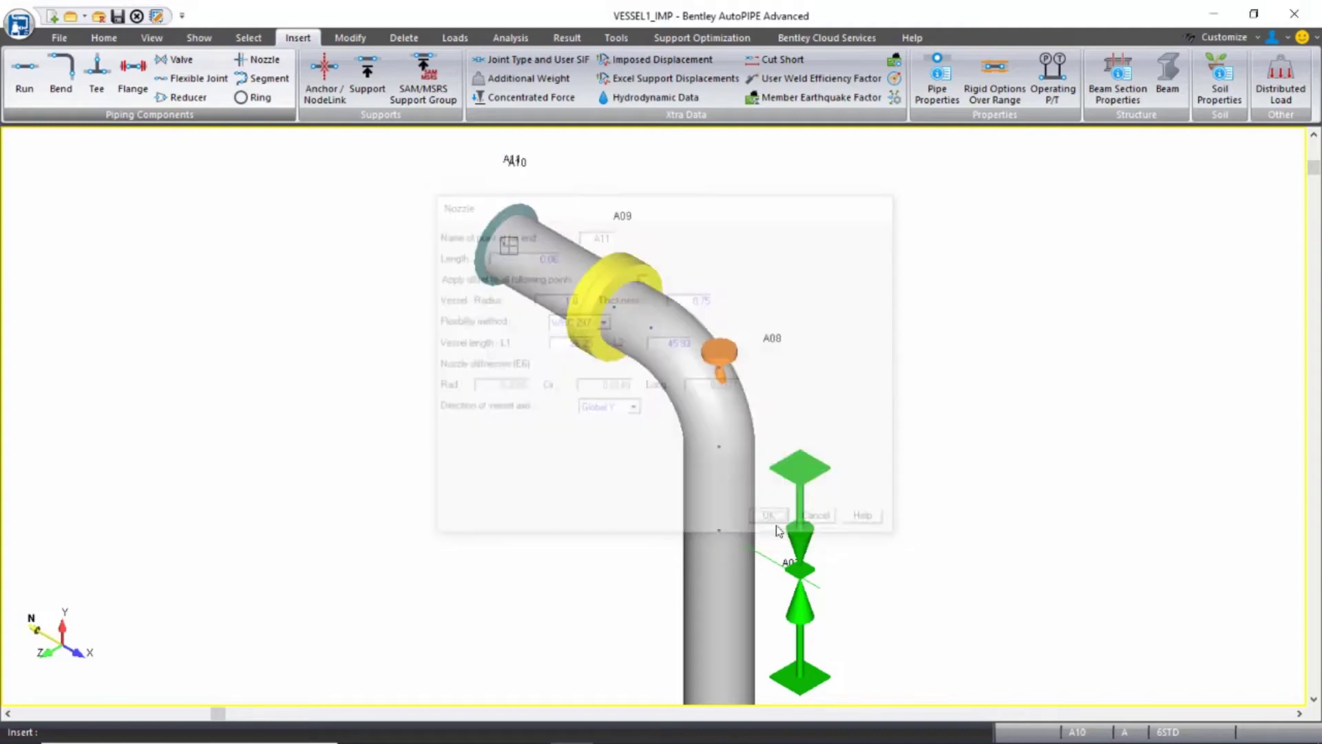
- Anchor A11 with T1 thermal movements DX 0.028 and DY 1.151
click(333, 81)
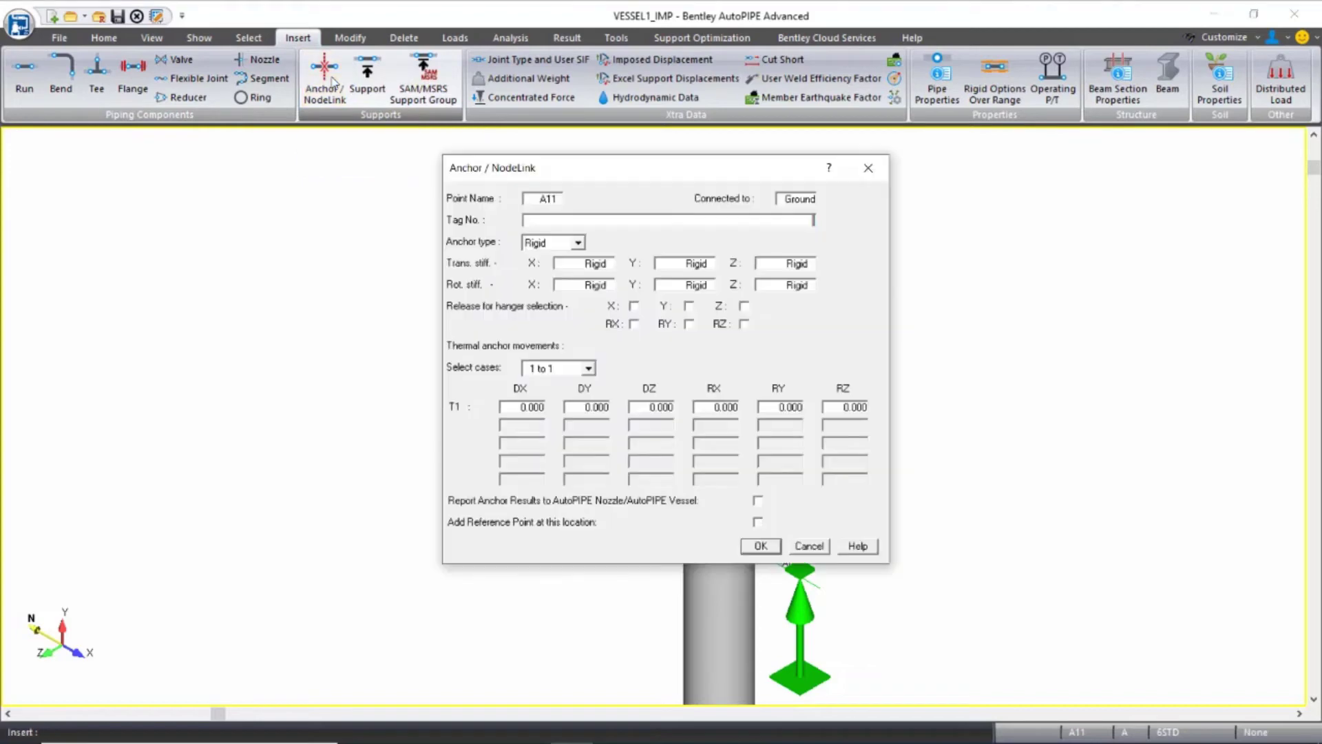
double_click(541, 407)
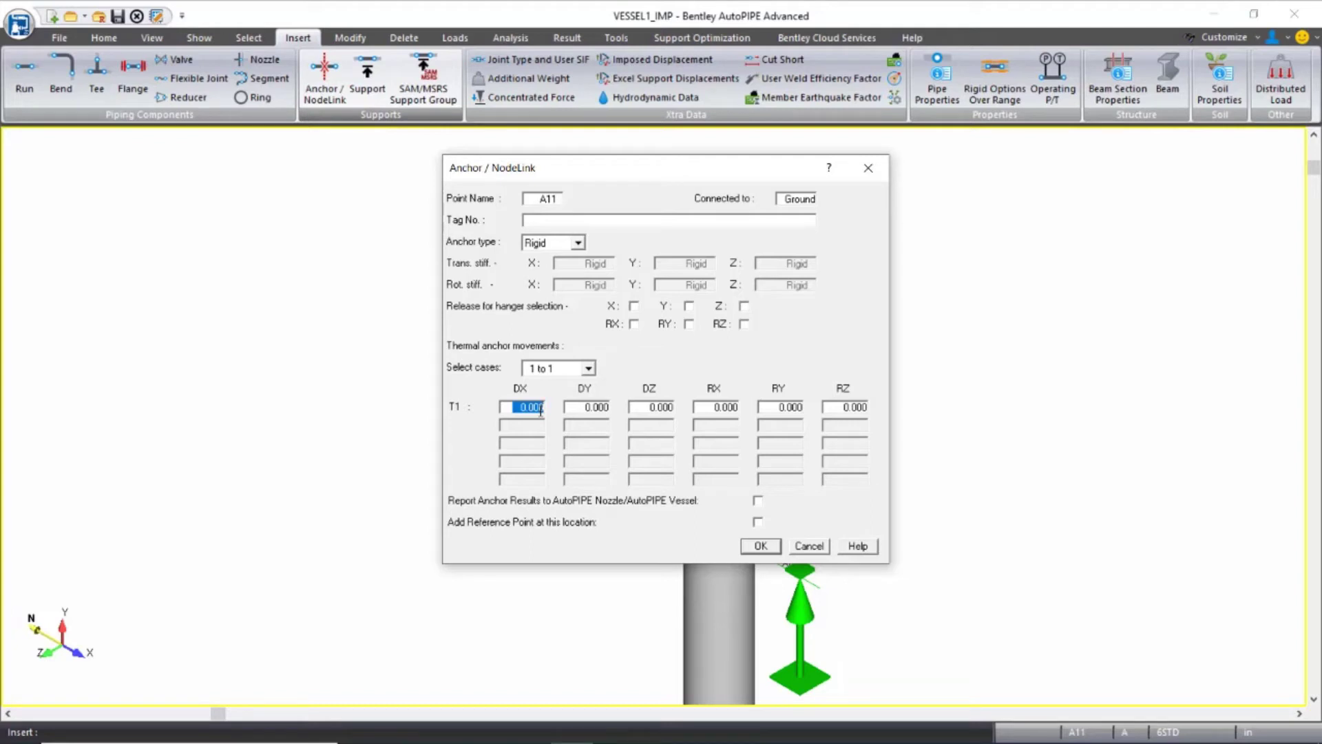
text(0.026)
key(Tab)
text(1.151)
key(Tab)
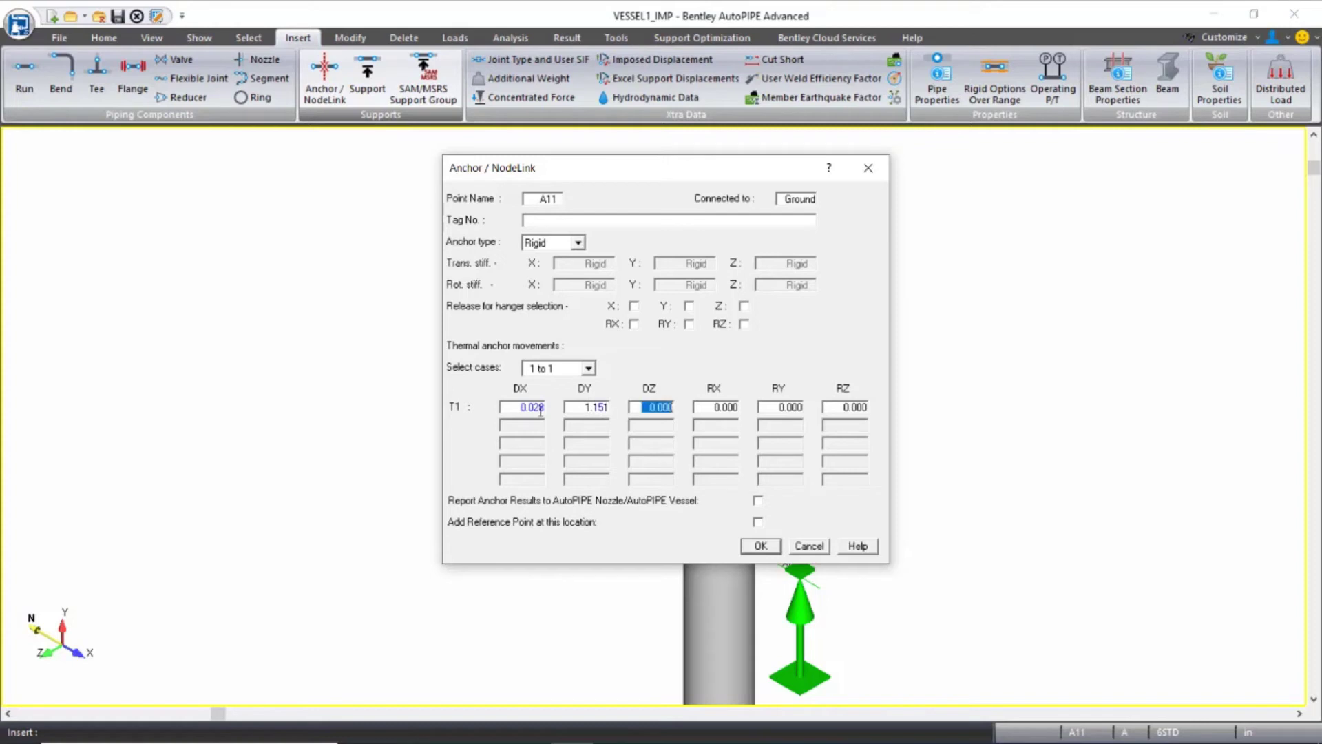
click(761, 546)
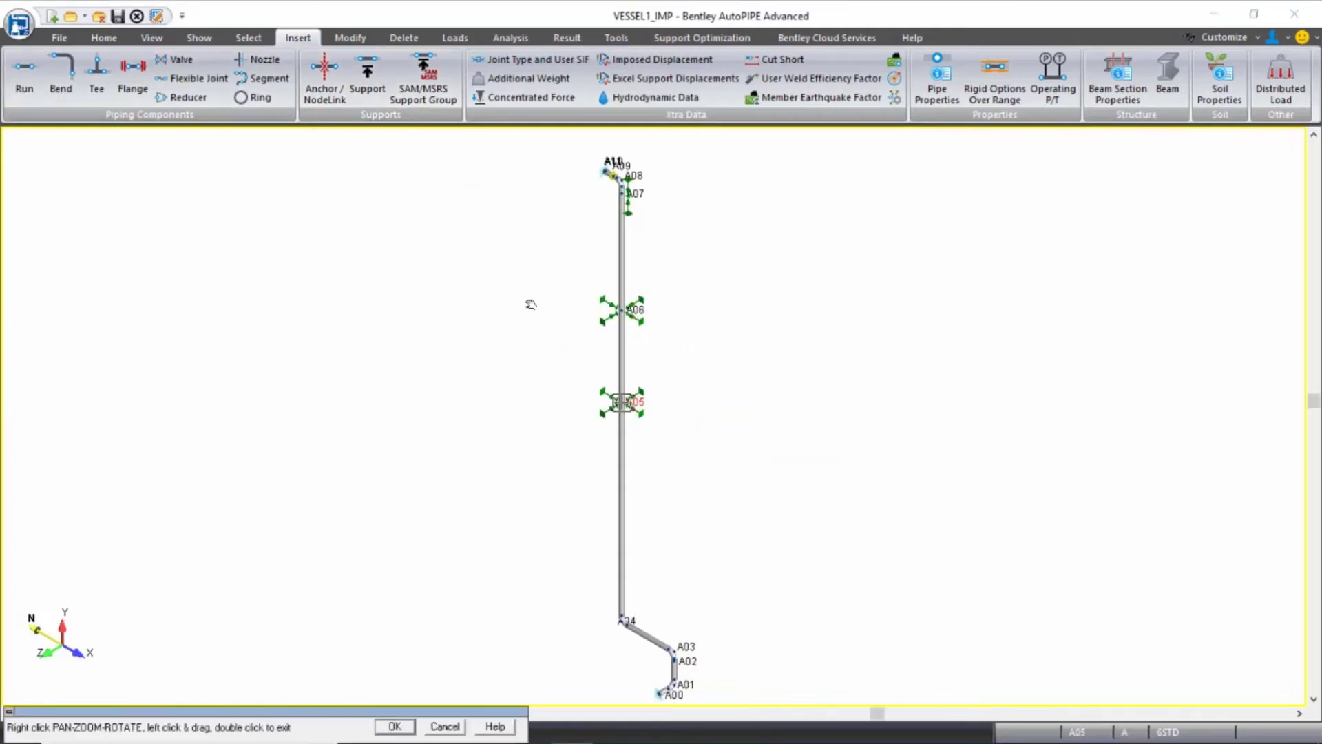
- Show the Imposed Disp. review table and select the T1 rows for A05, A06 and A07
drag(530, 304, 476, 298)
double_click(476, 297)
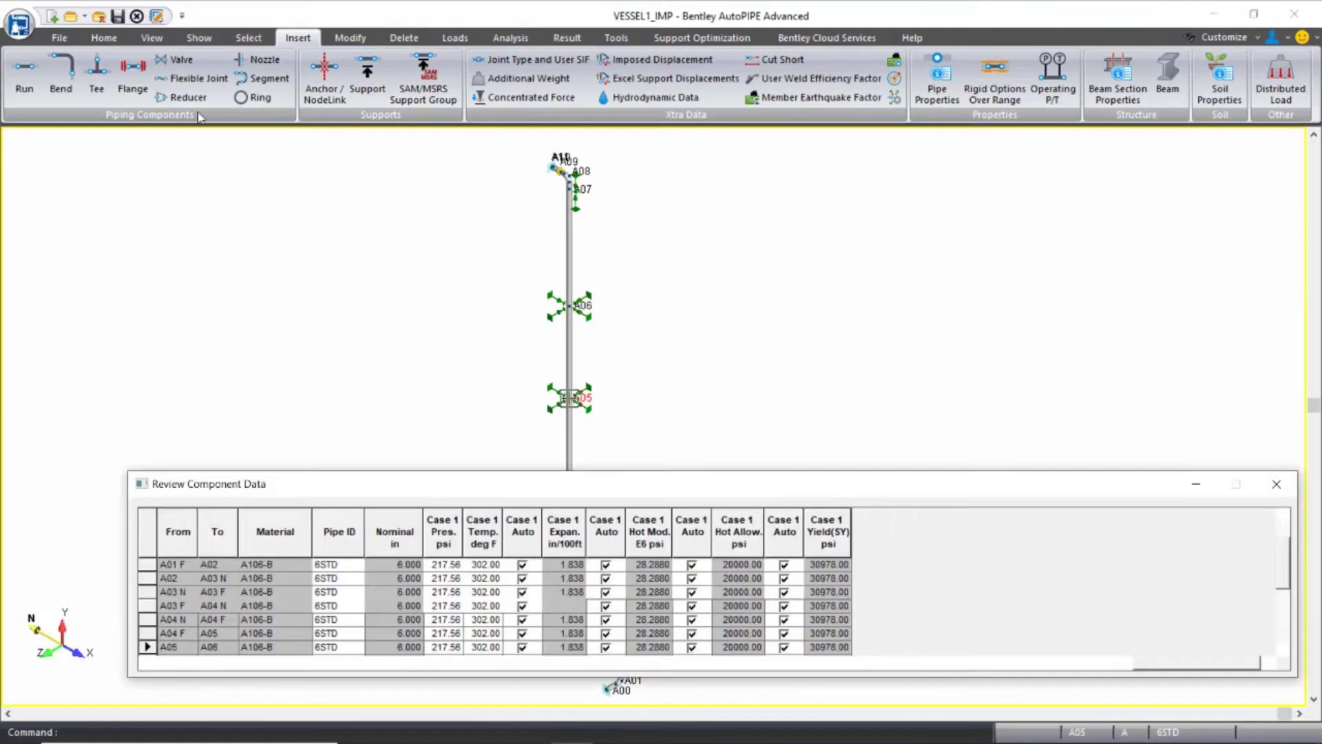
click(1036, 664)
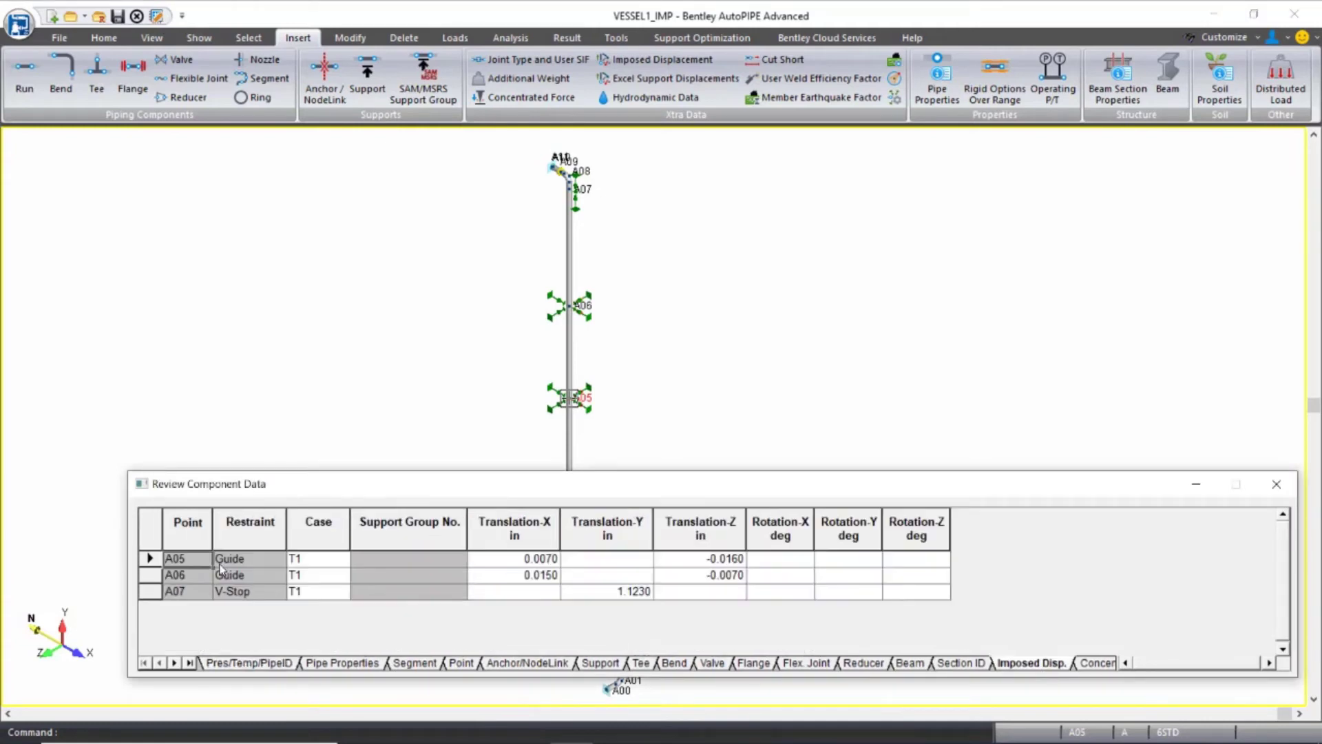
click(148, 557)
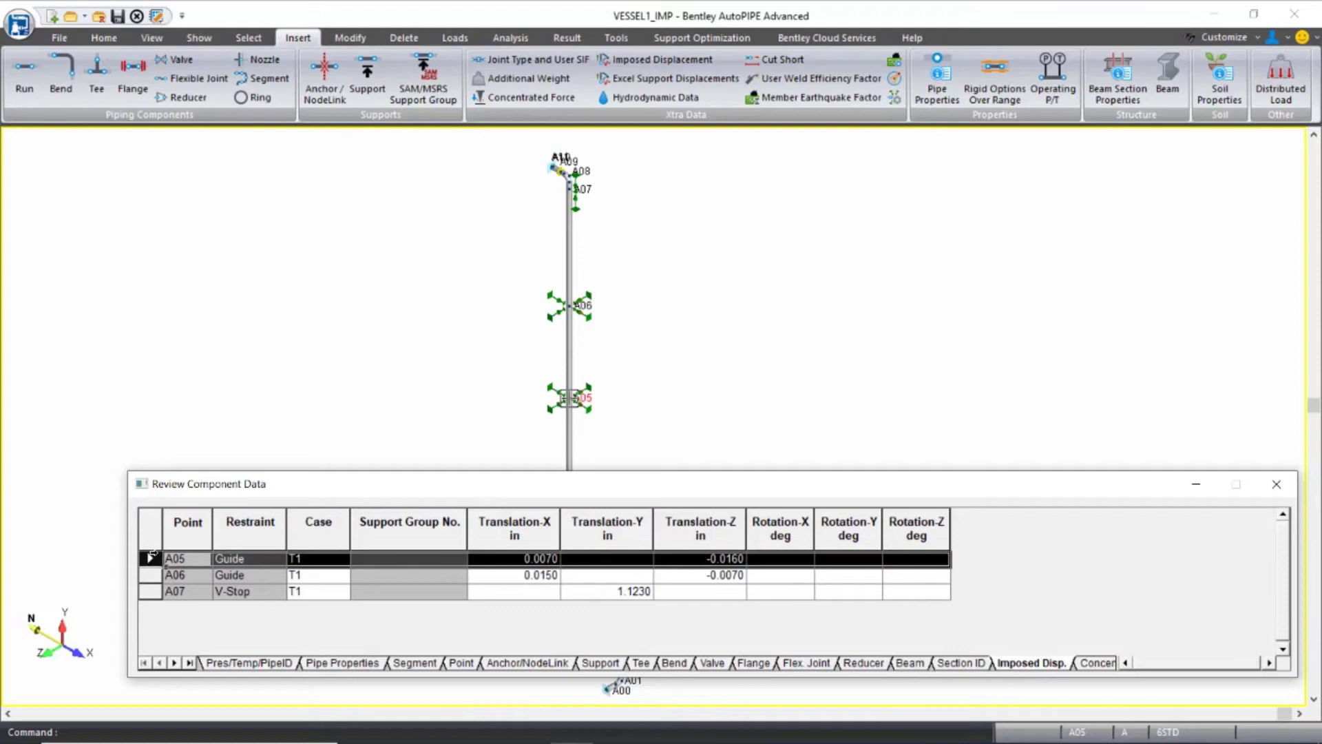
click(151, 575)
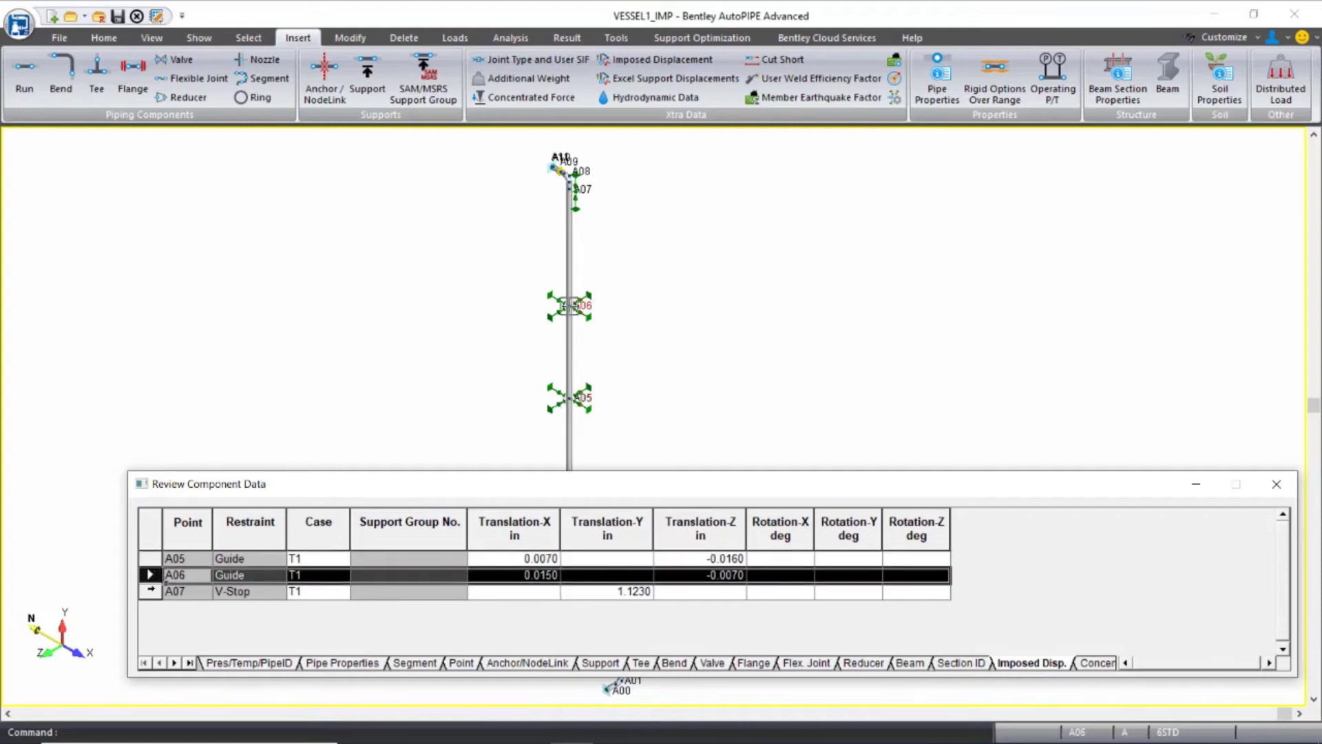
click(150, 591)
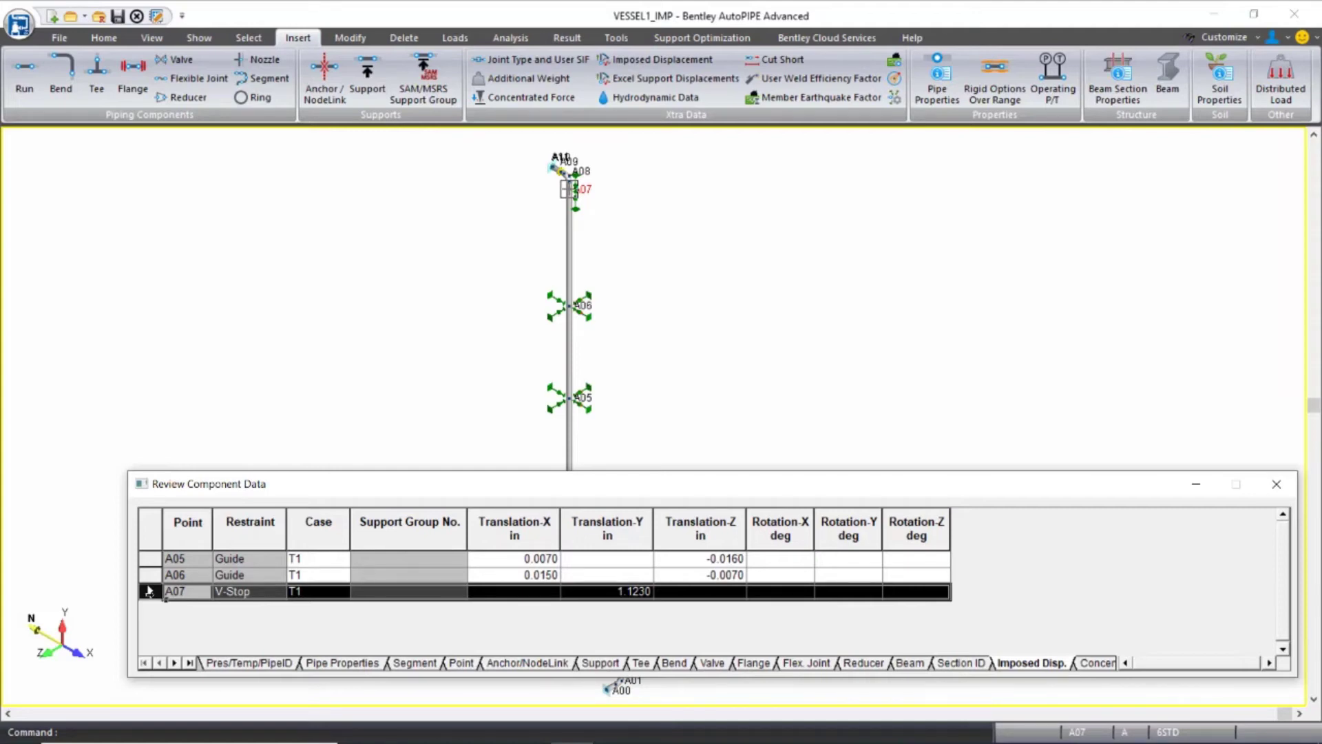
click(318, 525)
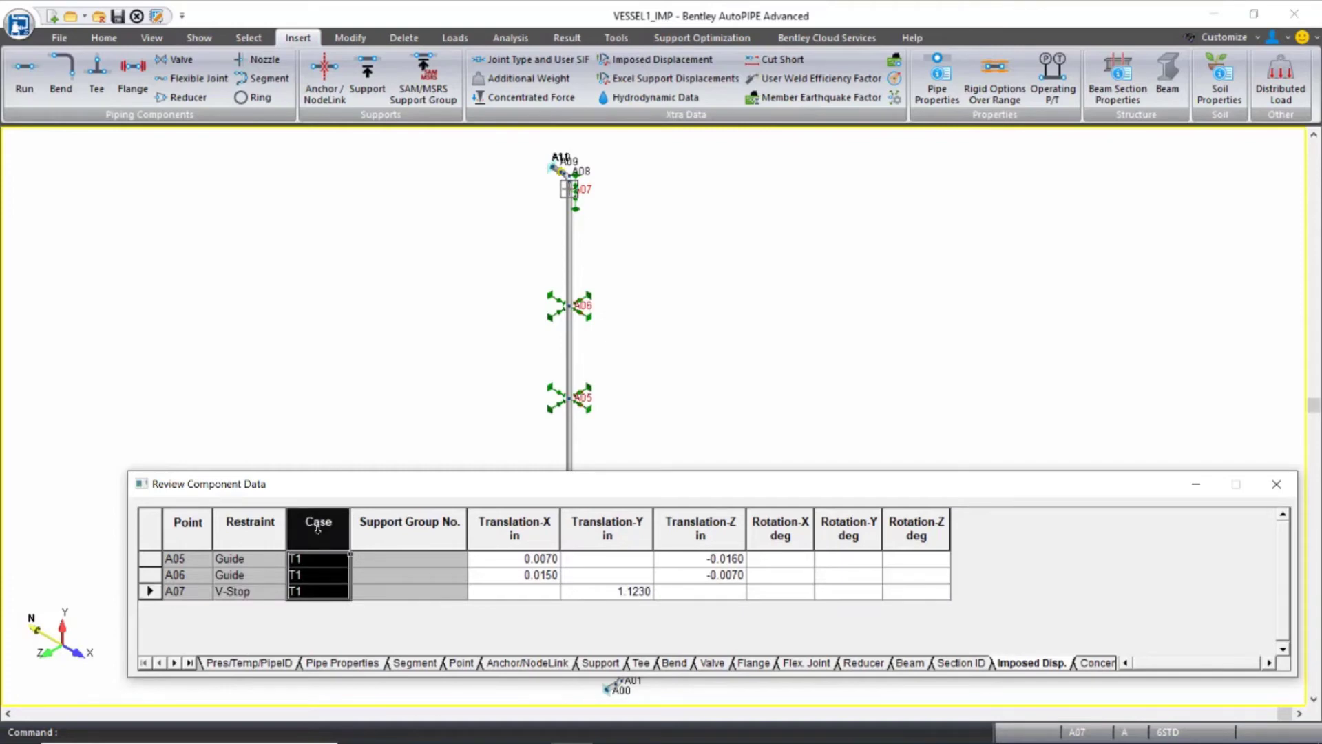
- Run the static analysis using analysis set 1 with the GR and T1 load cases
click(513, 40)
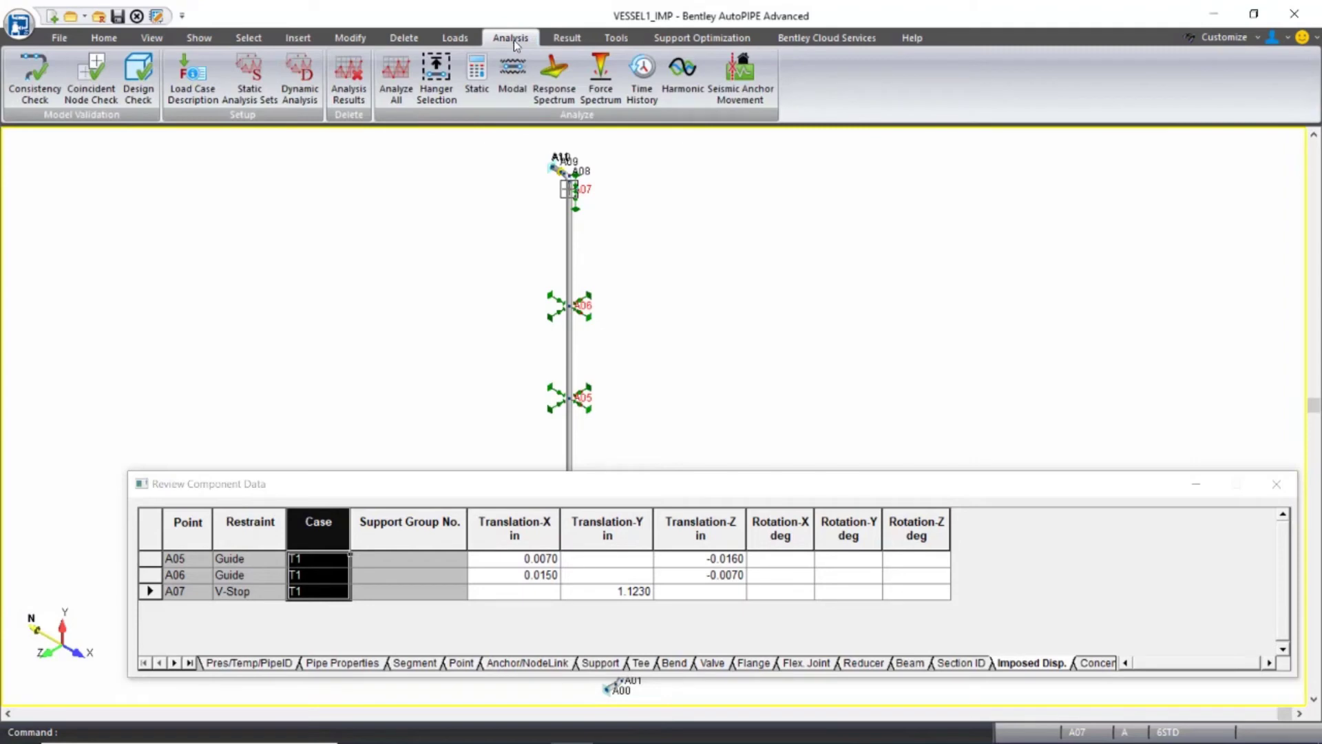
click(264, 103)
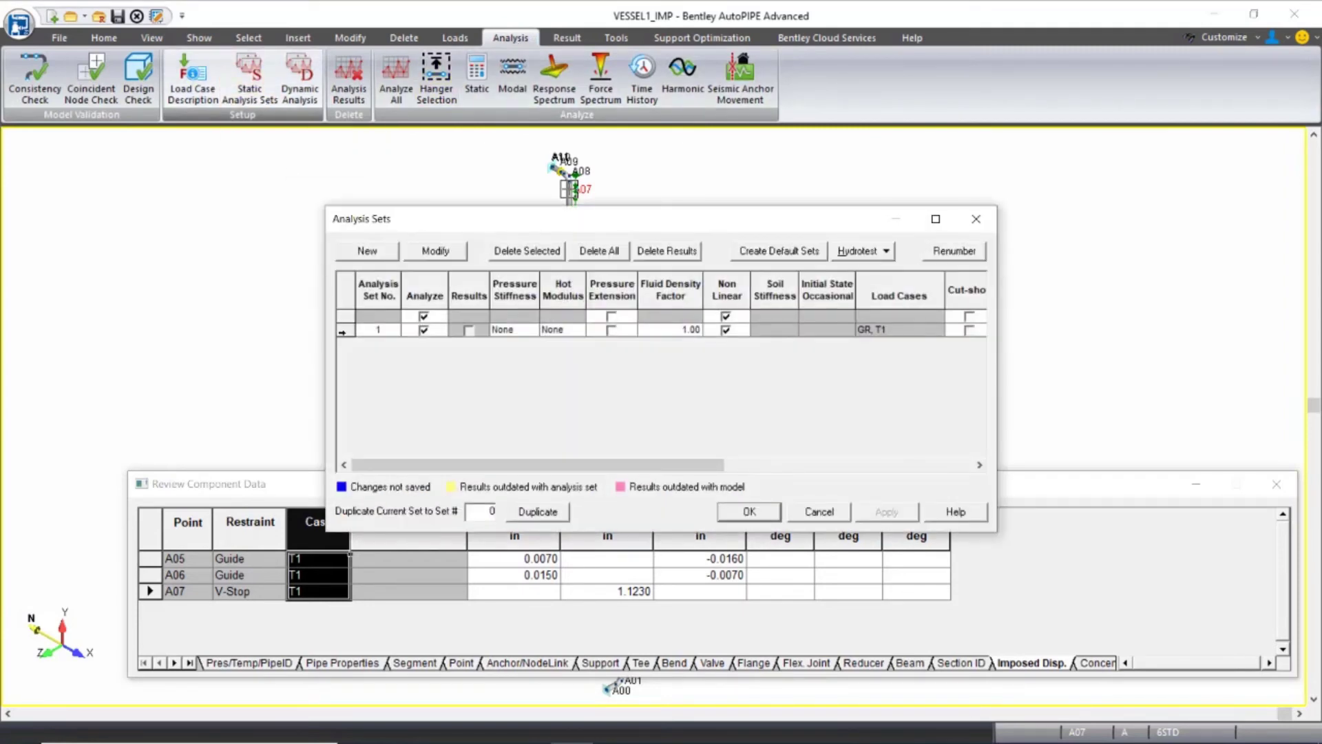
click(345, 331)
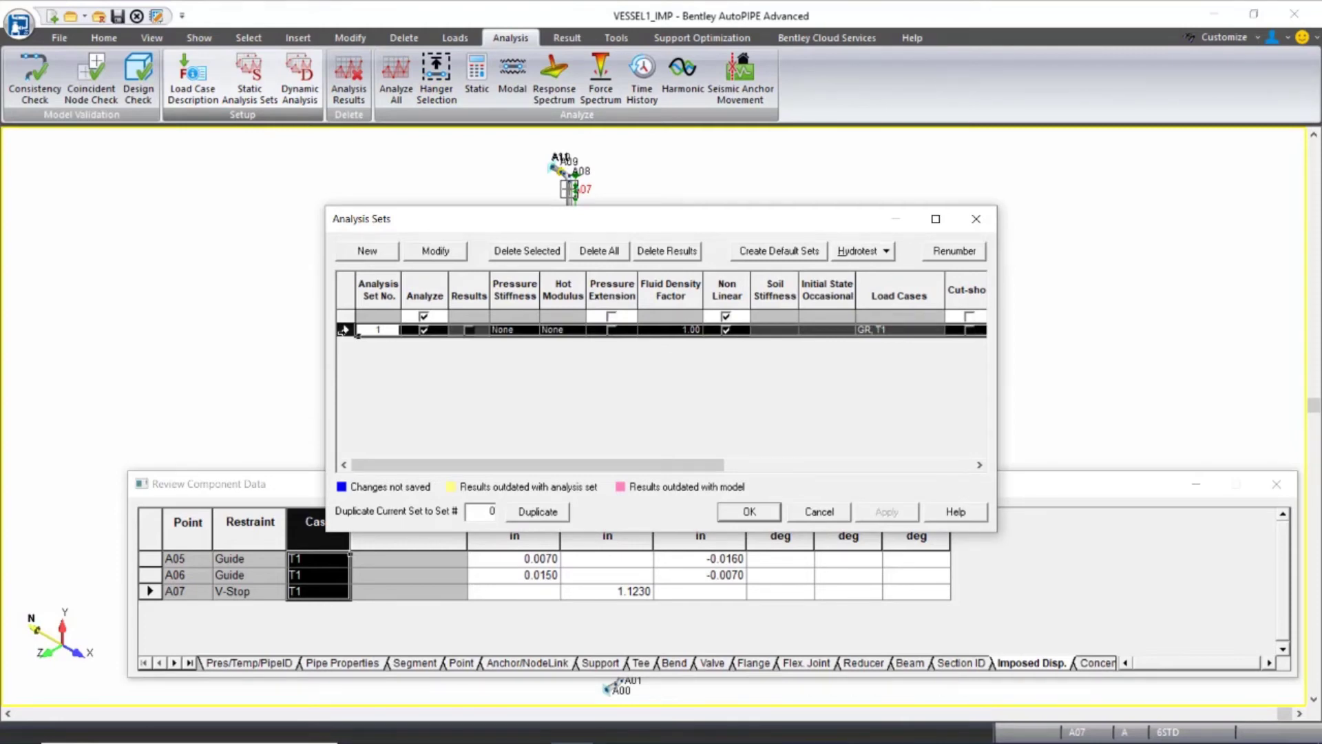
click(740, 511)
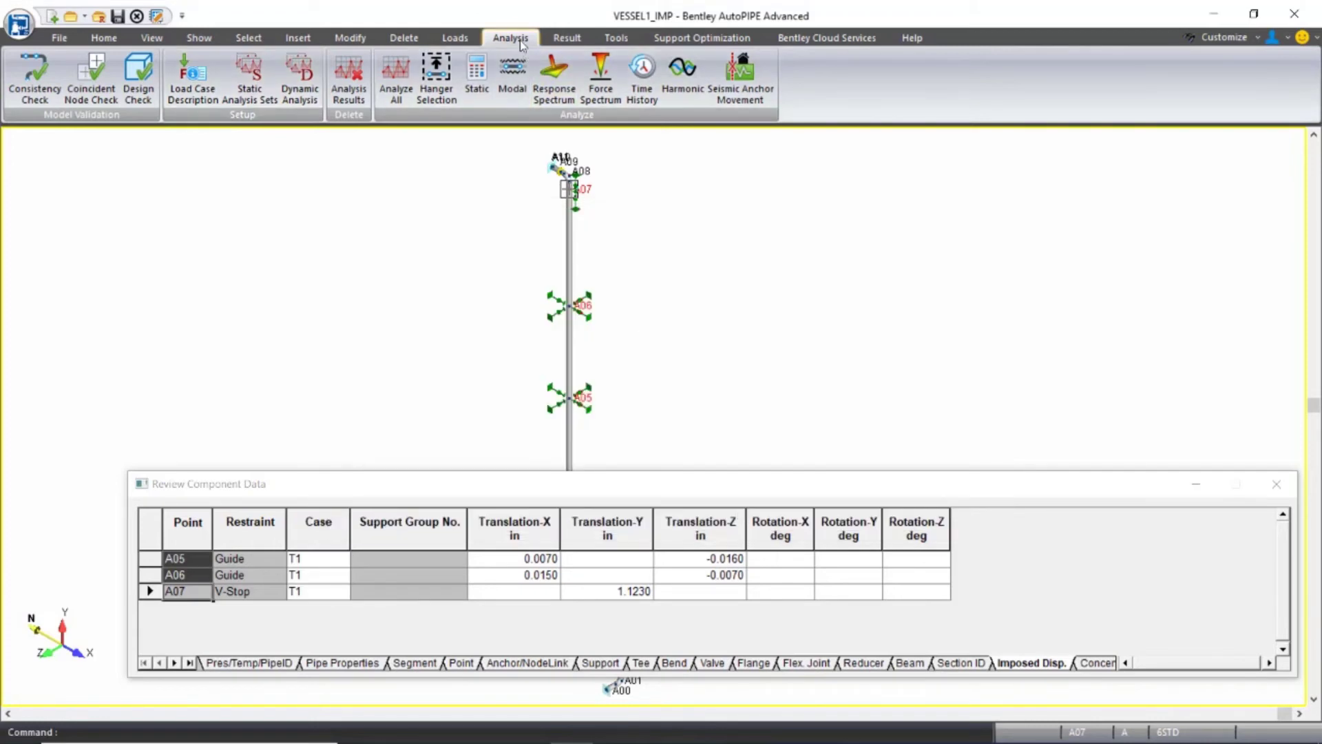
click(477, 83)
click(567, 39)
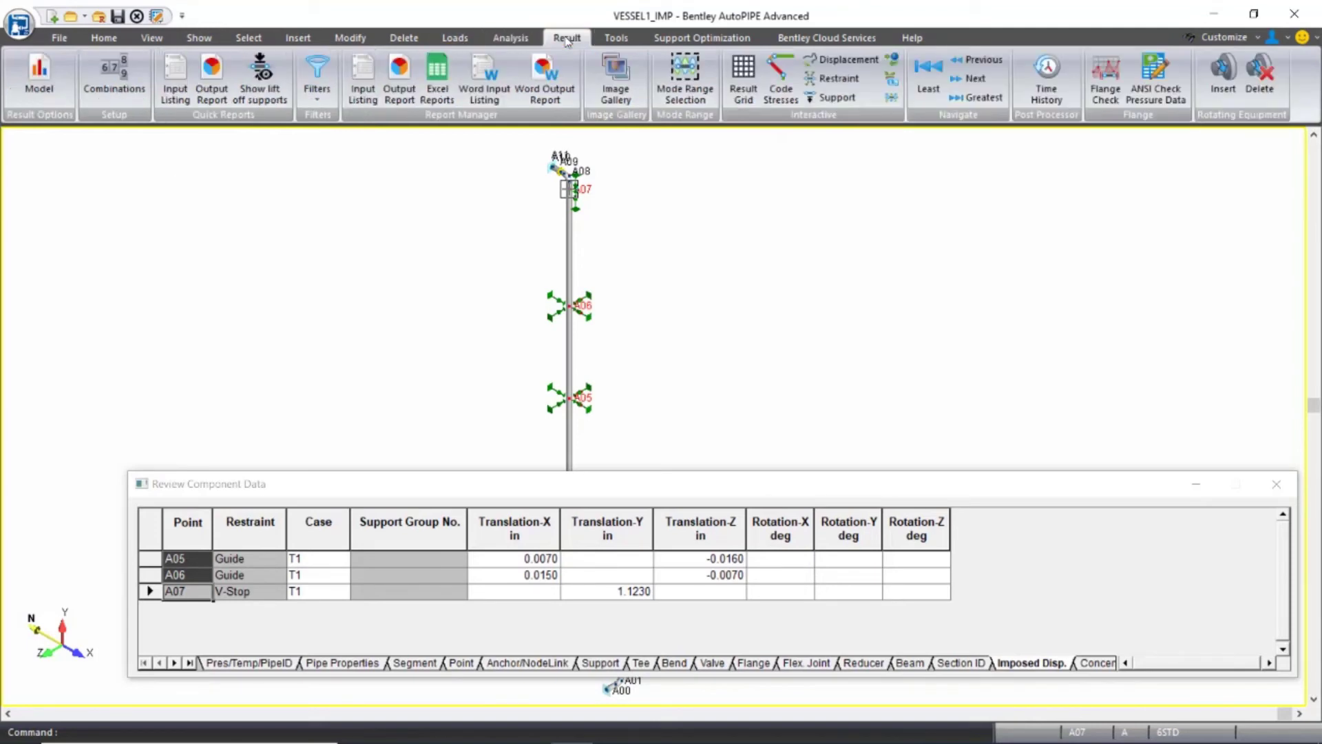
- Colour the model by code stress ratio for all combinations and zoom to A10's stress summary
click(781, 89)
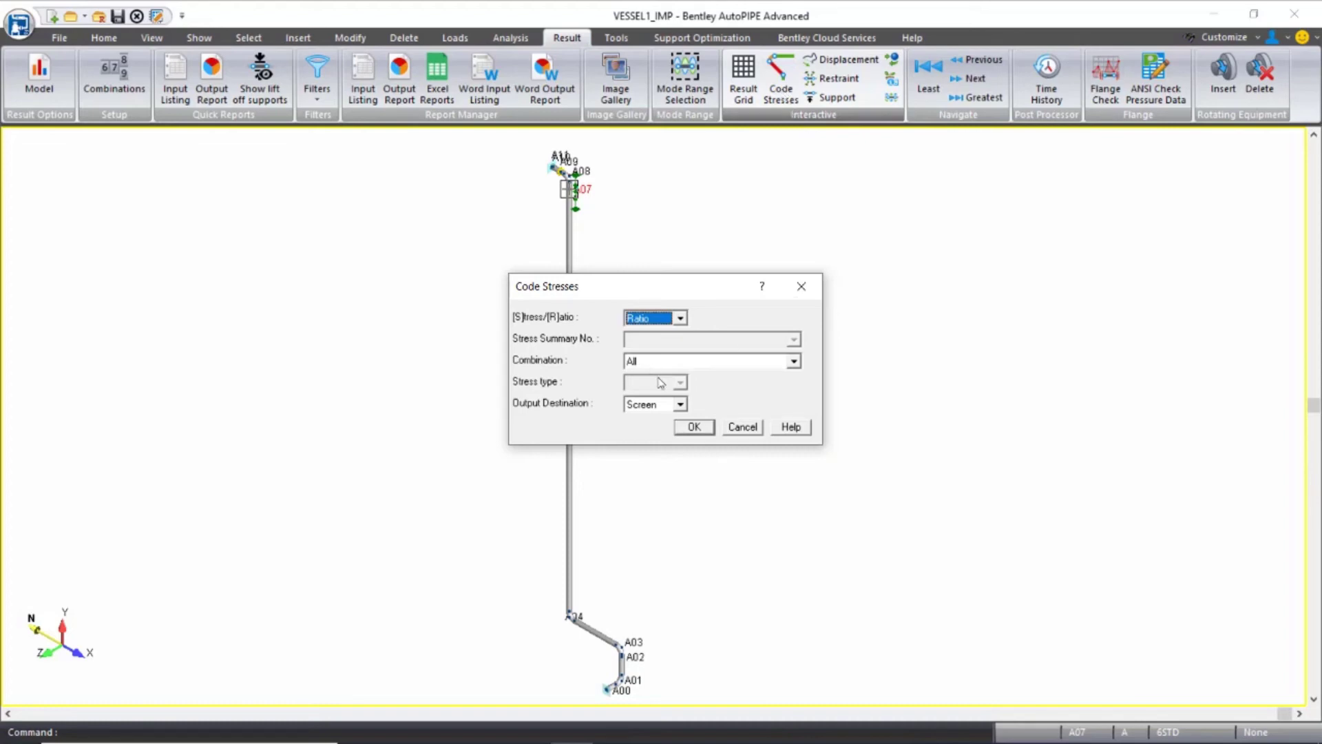
click(693, 427)
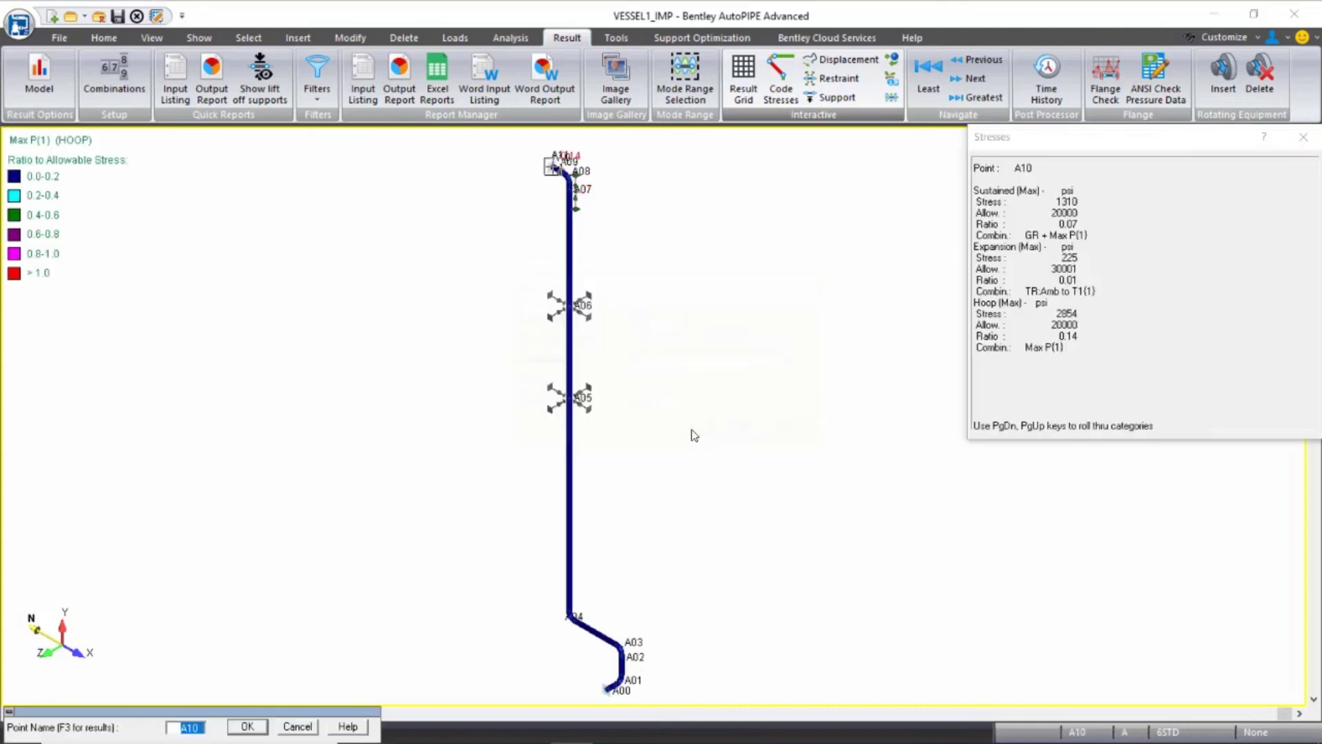
scroll(555, 153, up, 6)
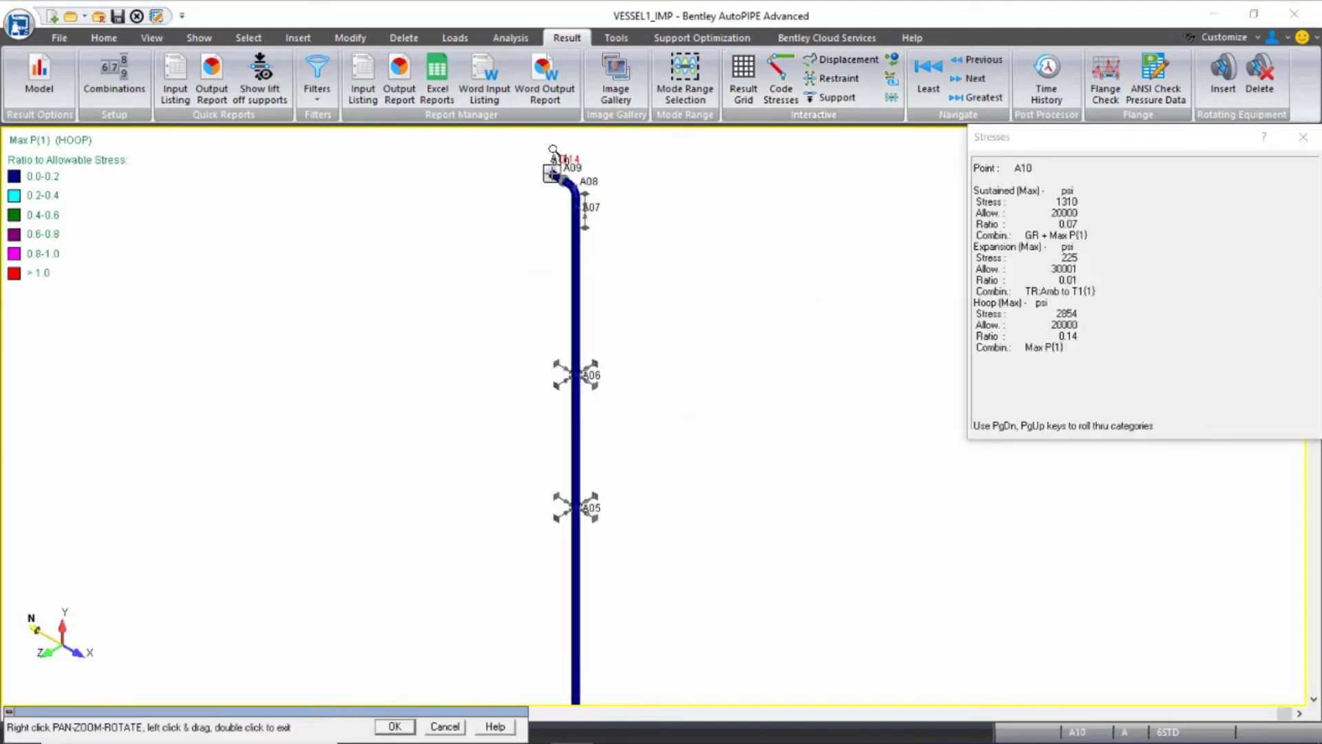
scroll(554, 150, up, 1)
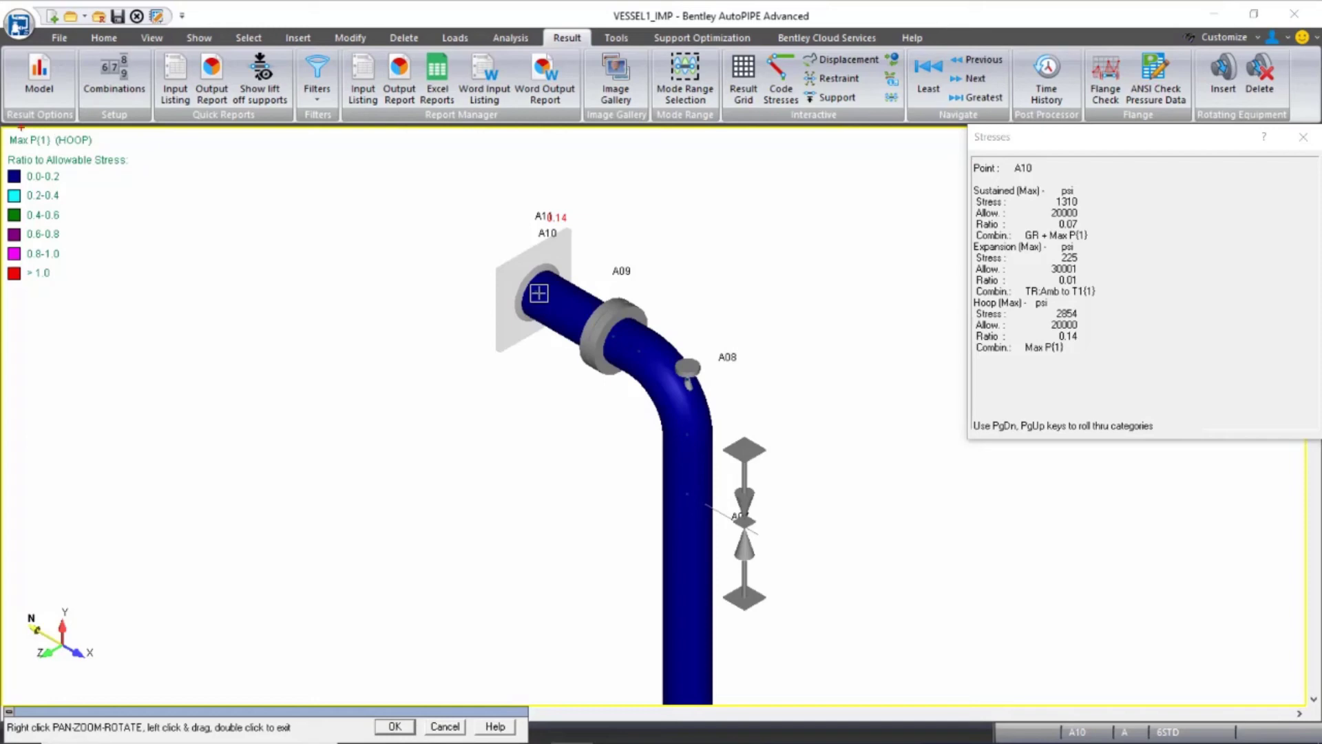
scroll(853, 222, down, 3)
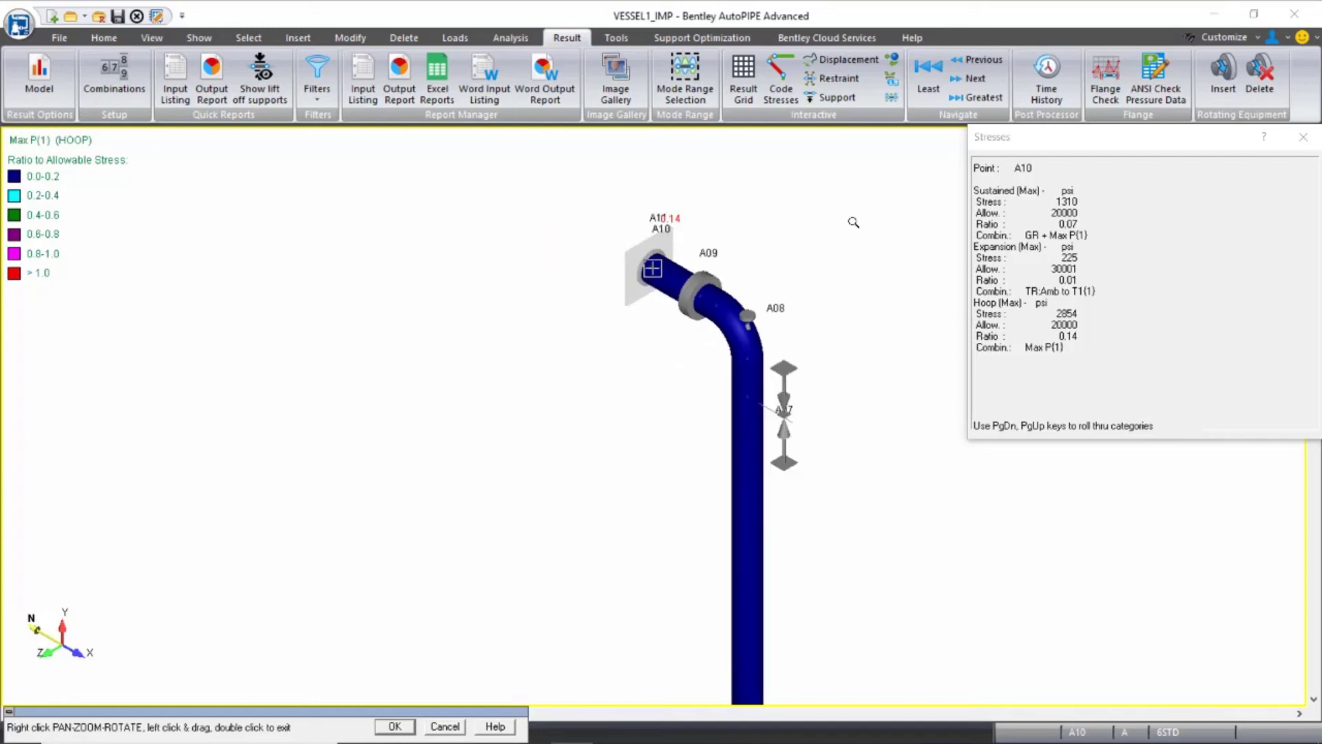
scroll(853, 222, down, 2)
scroll(854, 436, down, 1)
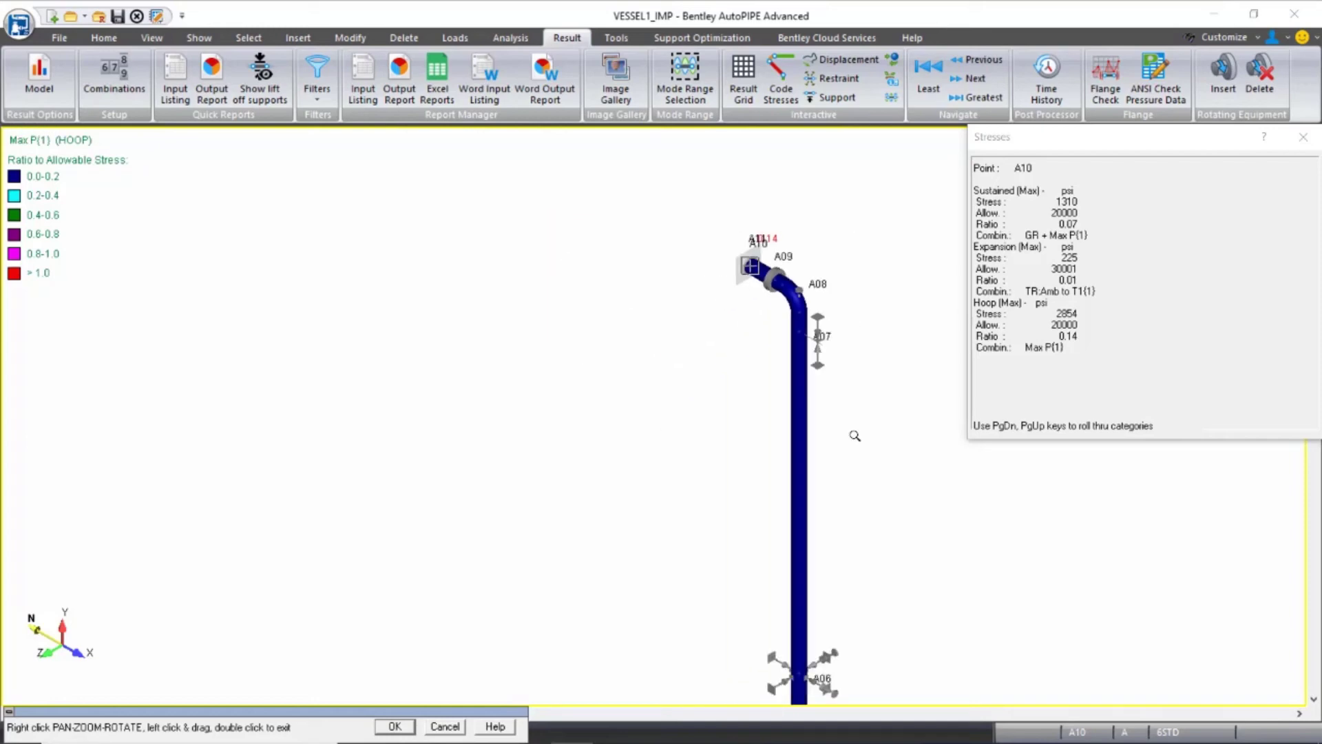
middle_drag(852, 434, 619, 301)
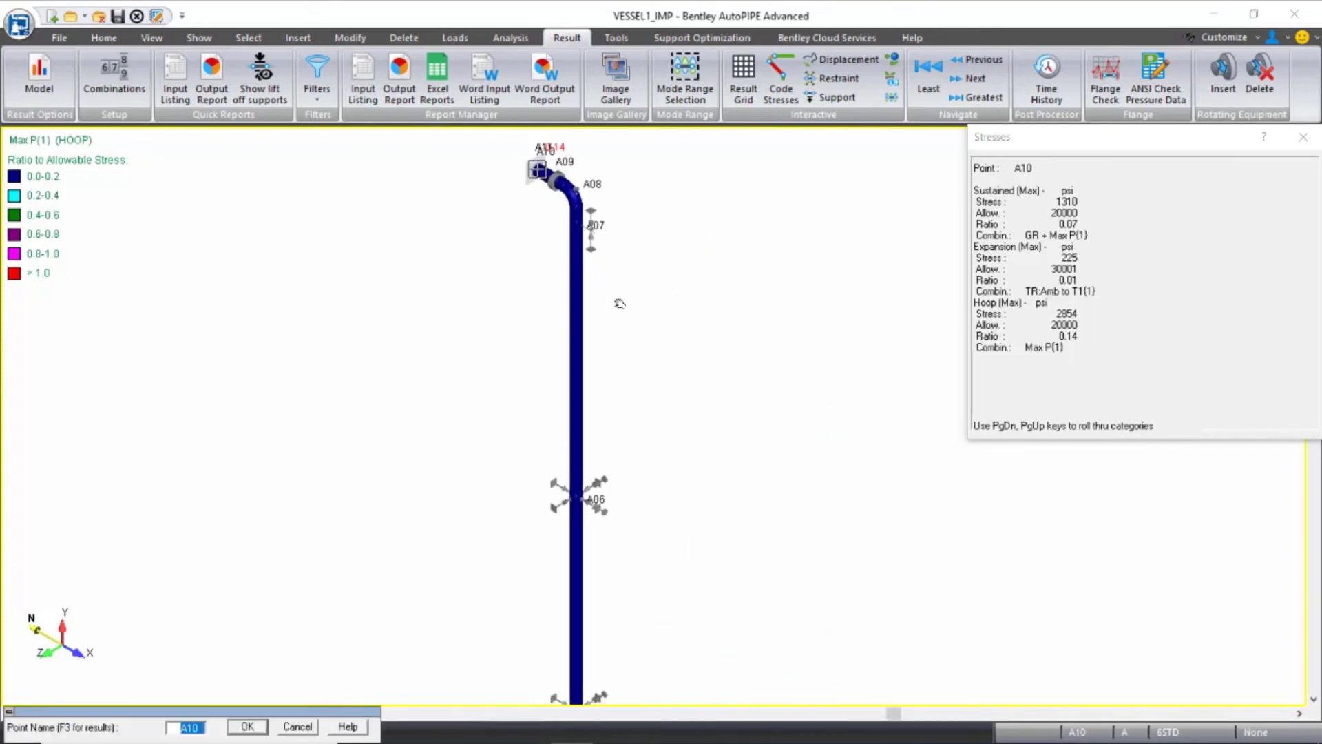
- Show the displacement result grid and select A11 Thermal 1(1), showing DX 0.028, DY 1.151 in
click(737, 74)
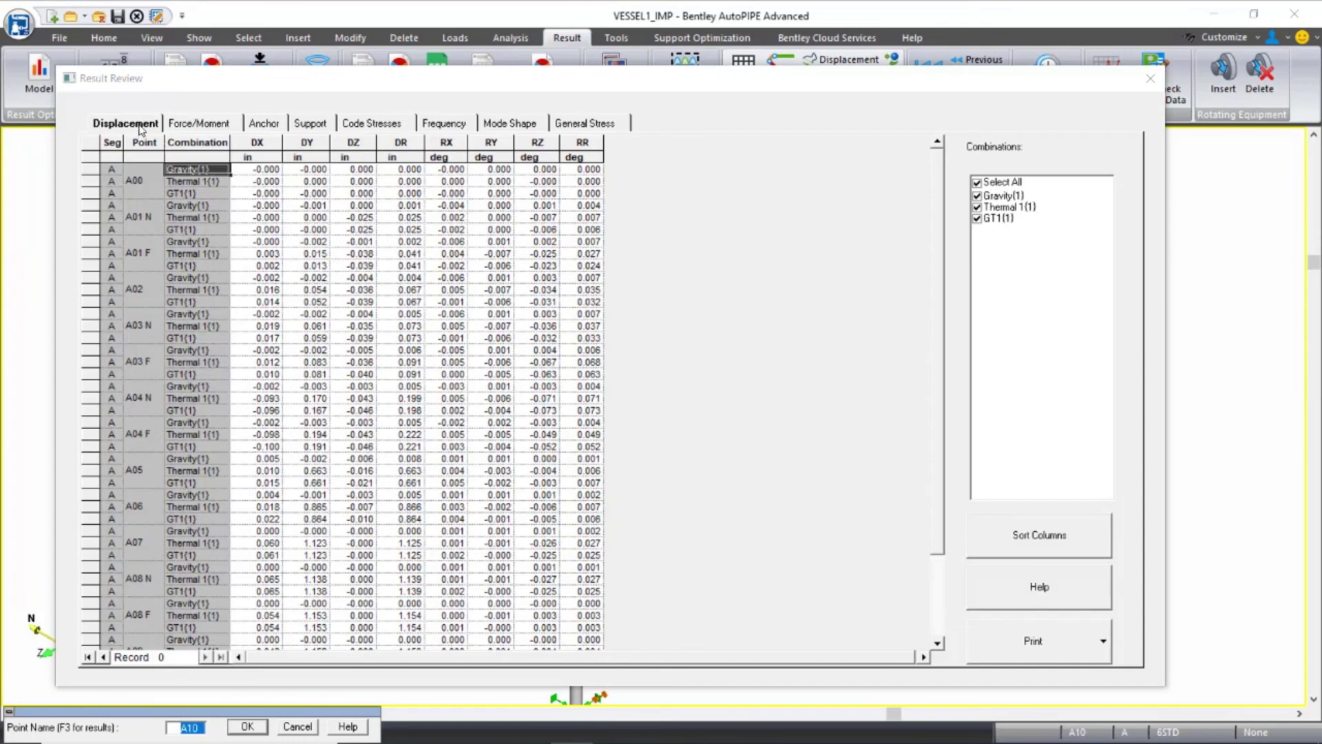
ctrl+scroll(207, 289, up, 1)
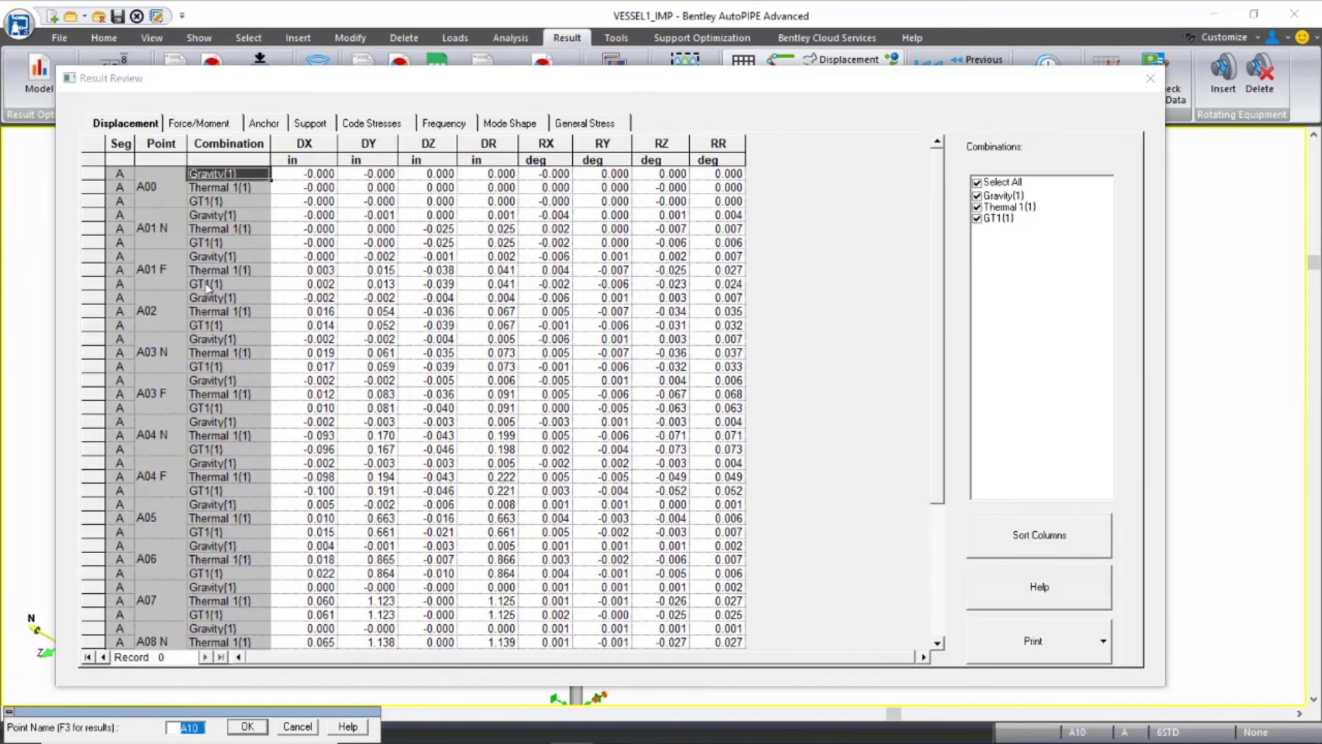
scroll(206, 288, down, 4)
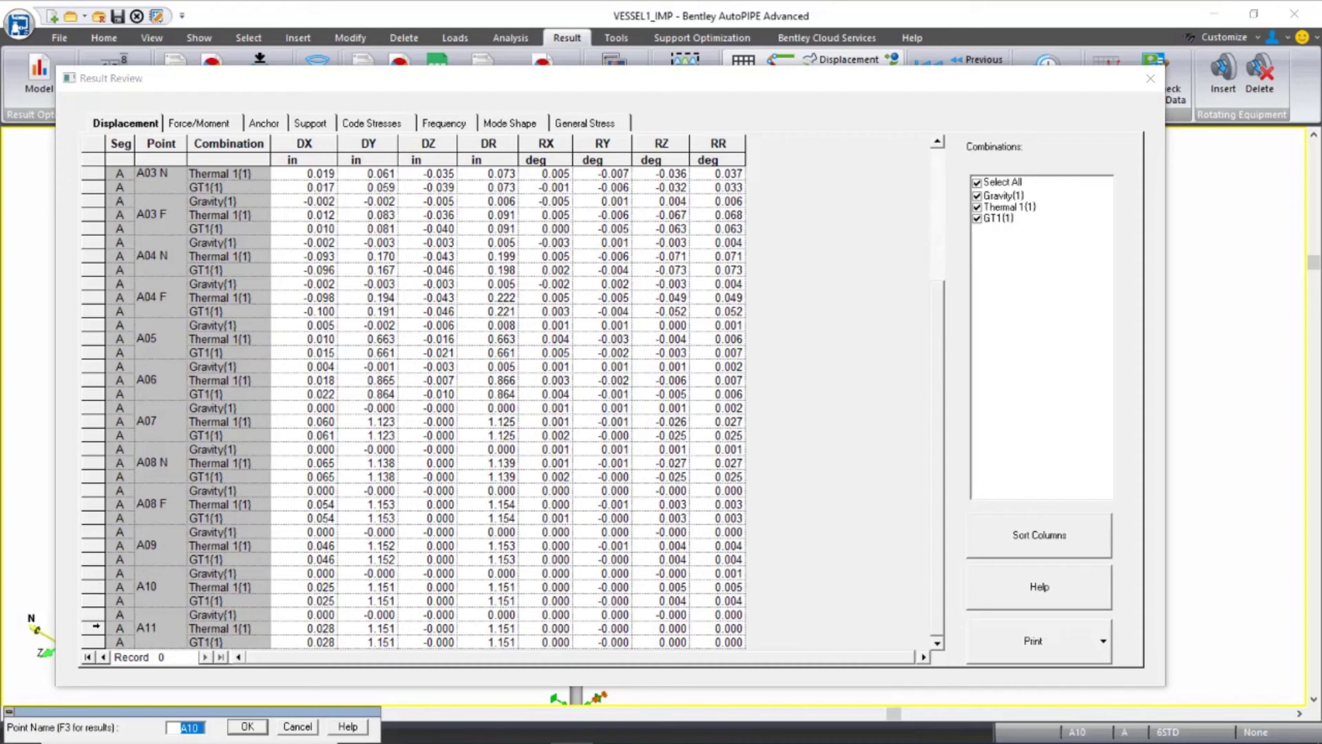
click(94, 627)
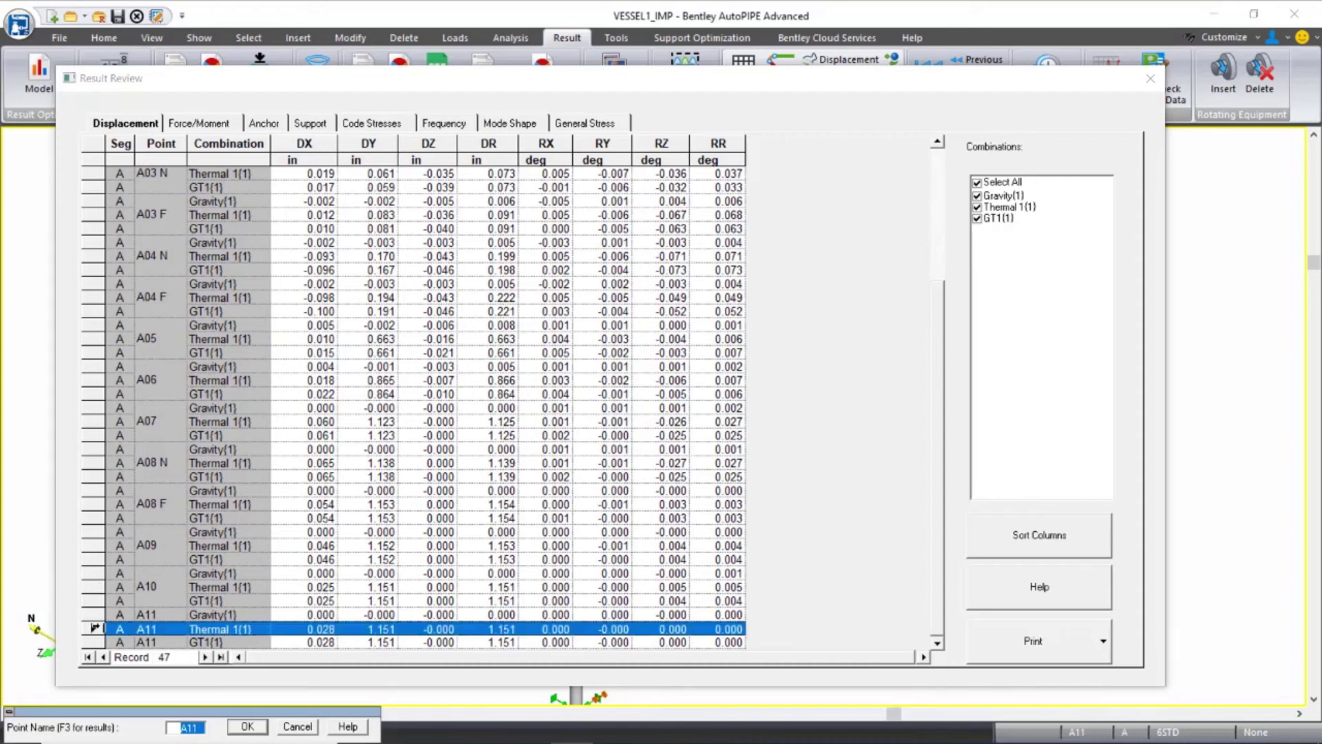